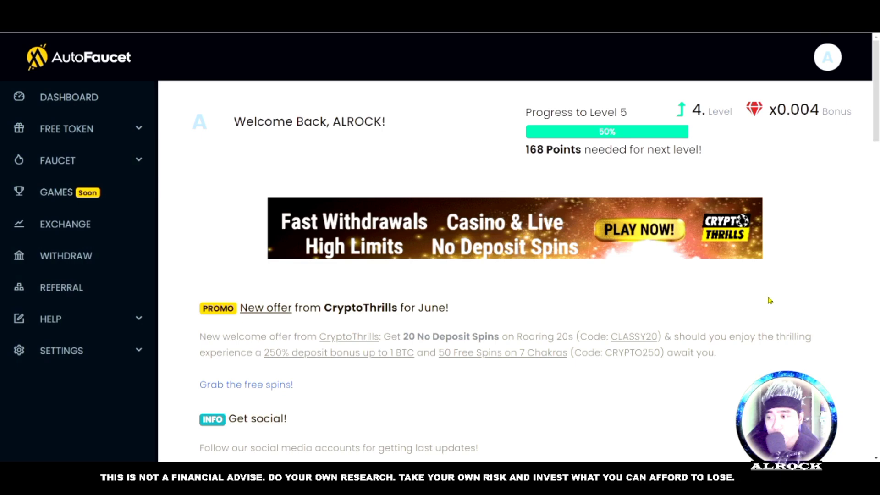
# Scroll through the dashboard's coin balances from Bitcoin and Ethereum down to BitTorrent.
pyautogui.scroll(-9, 771, 300)
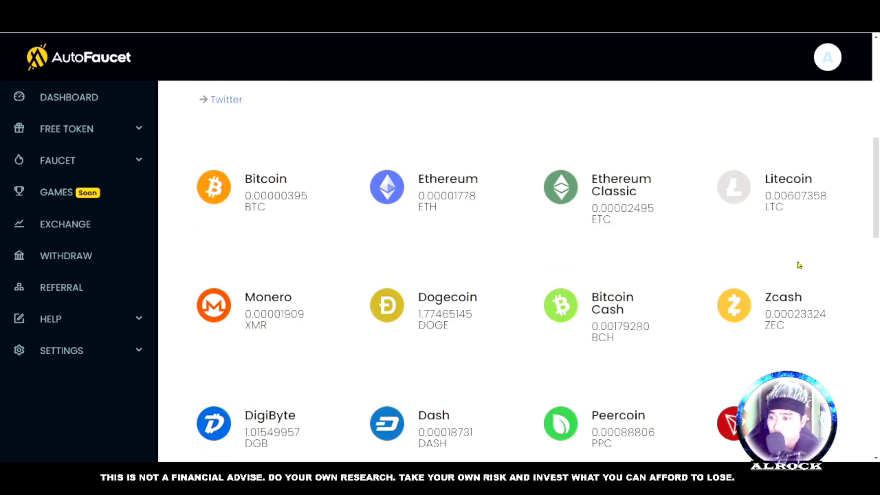
pyautogui.scroll(-2, 800, 265)
pyautogui.scroll(1, 797, 266)
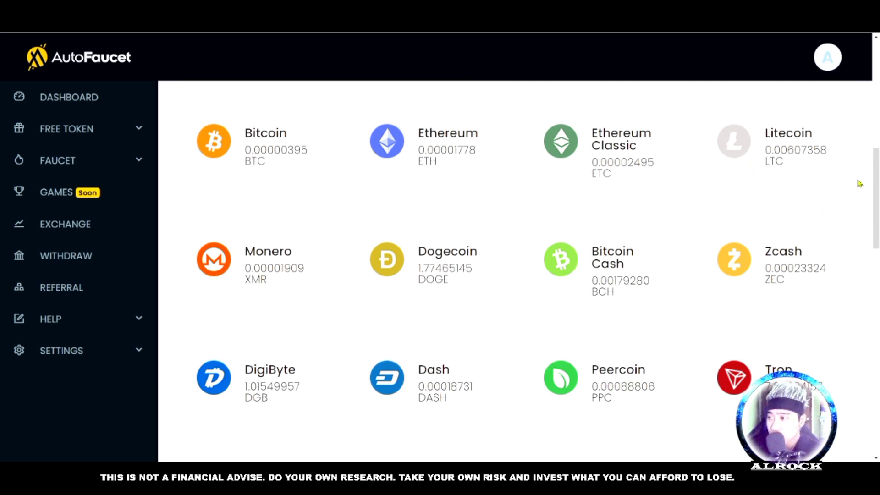
pyautogui.scroll(-1, 875, 178)
pyautogui.moveTo(874, 179); pyautogui.dragTo(847, 284)
pyautogui.scroll(-1, 847, 284)
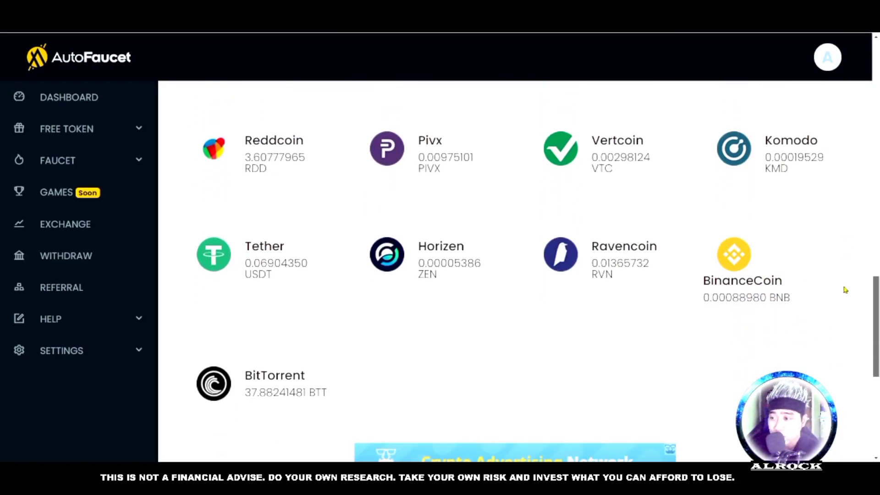
pyautogui.moveTo(876, 290); pyautogui.dragTo(832, 160)
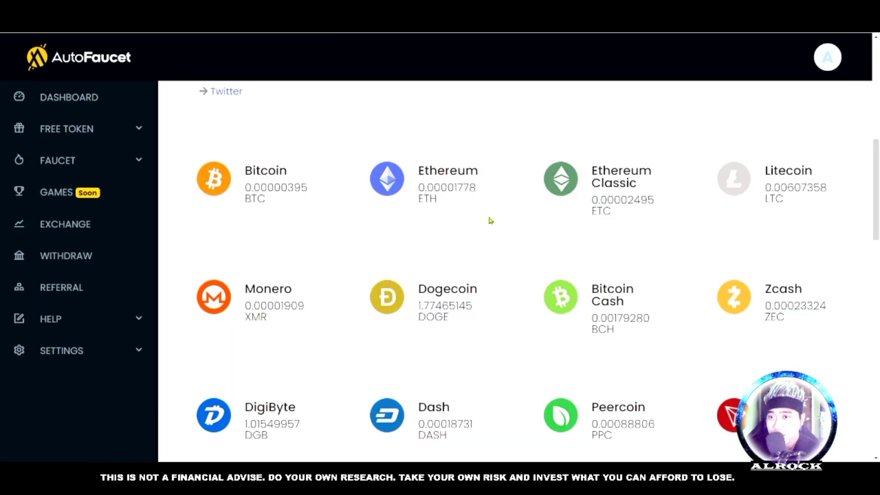
# Scroll the dashboard back up to the welcome message and Level 4 progress.
pyautogui.scroll(10, 660, 226)
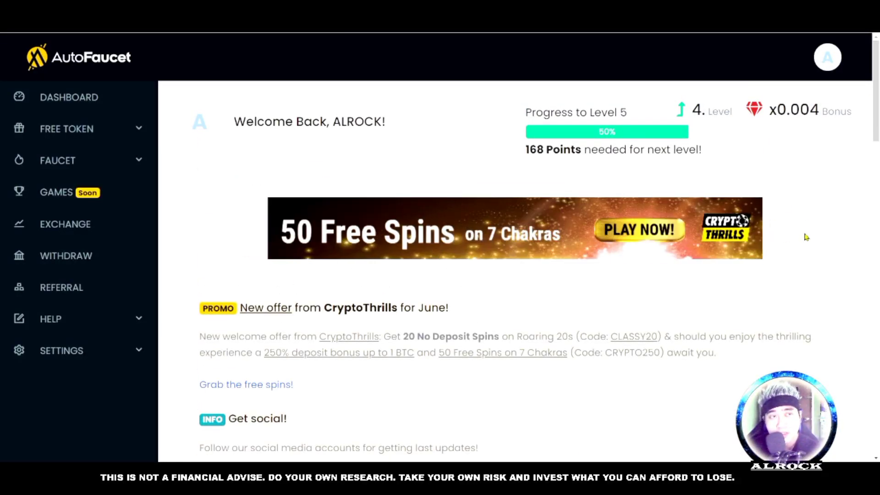
pyautogui.scroll(-9, 807, 237)
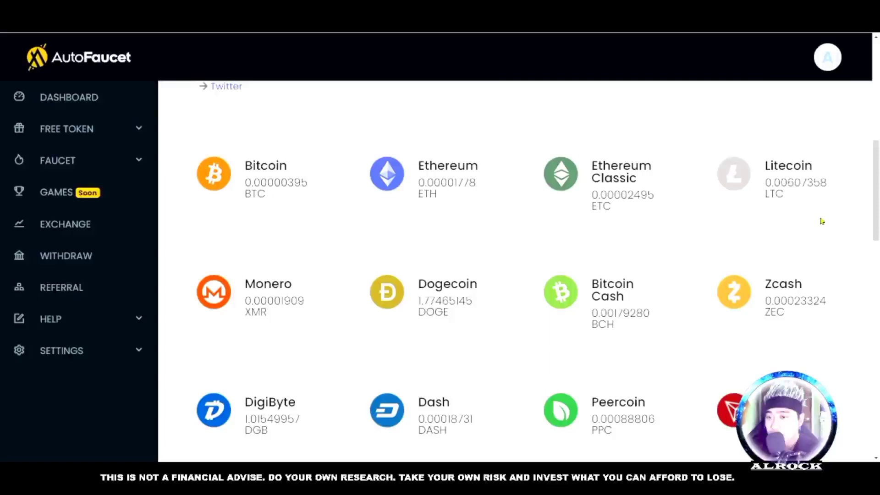
pyautogui.scroll(-1, 822, 222)
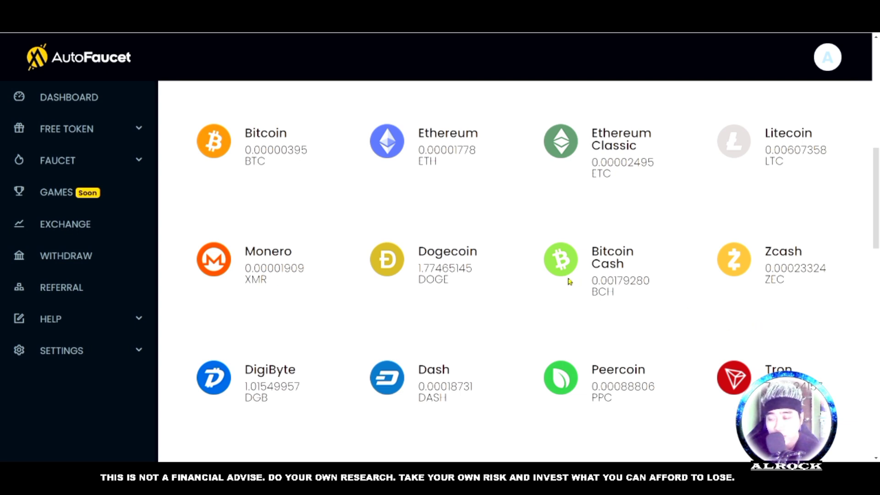
pyautogui.moveTo(872, 187); pyautogui.dragTo(864, 57)
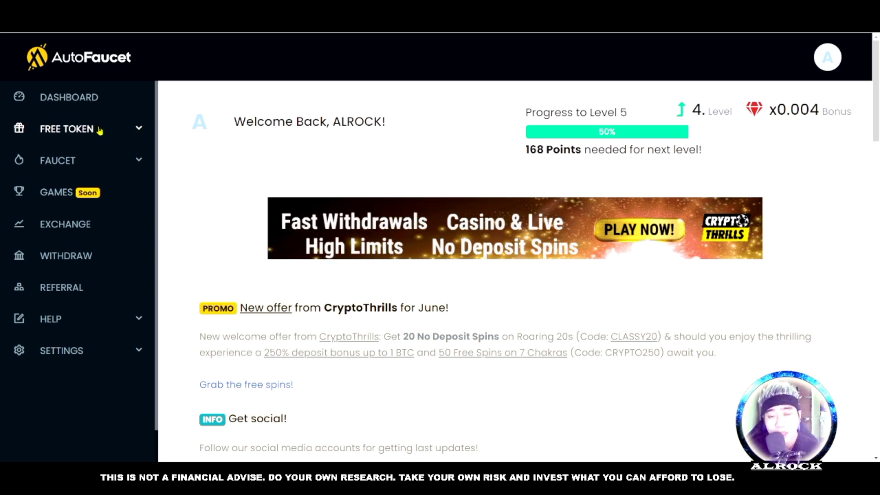
# Expand FREE TOKEN in the sidebar and go to the Shortlinks page.
pyautogui.click(139, 133)
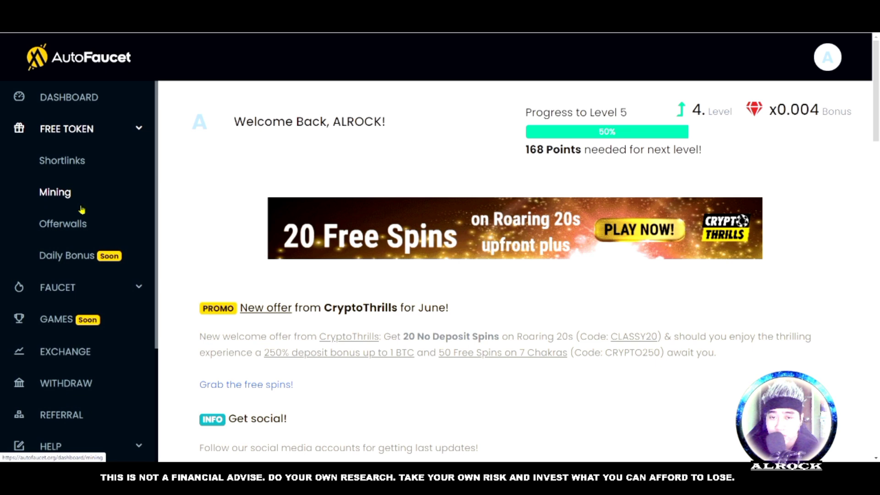
pyautogui.click(64, 163)
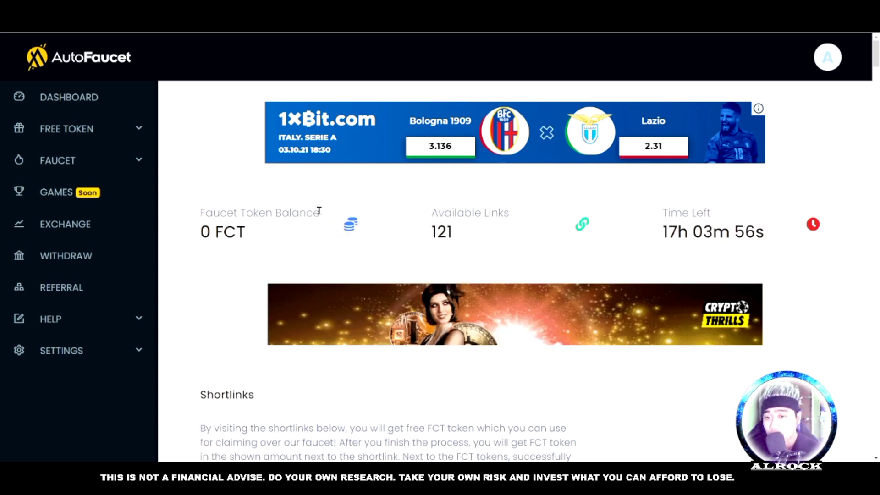
# Find the Shrinkearn entry in the Shortlinks list and start its 100 FCT shortlink.
pyautogui.scroll(-1, 334, 208)
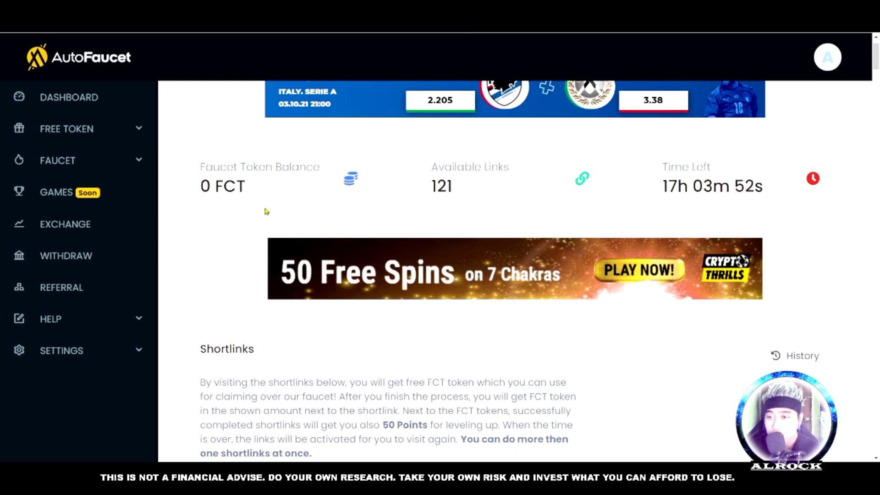
pyautogui.scroll(-2, 838, 266)
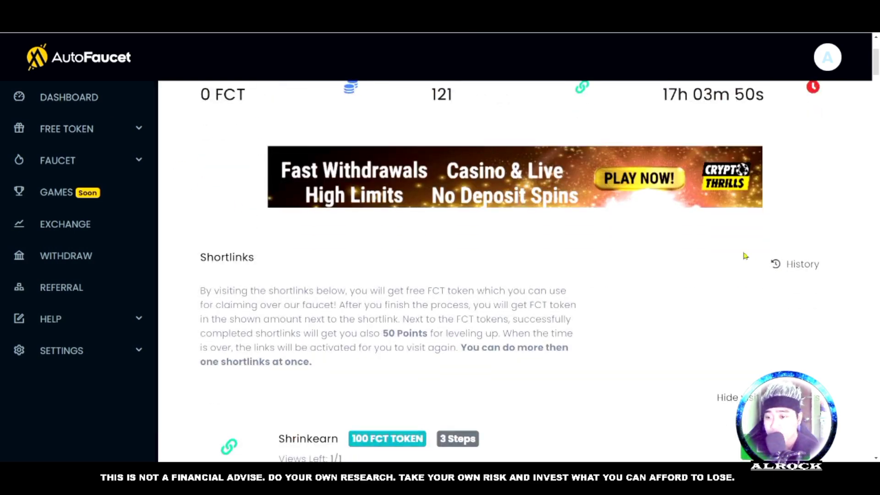
pyautogui.scroll(-3, 744, 256)
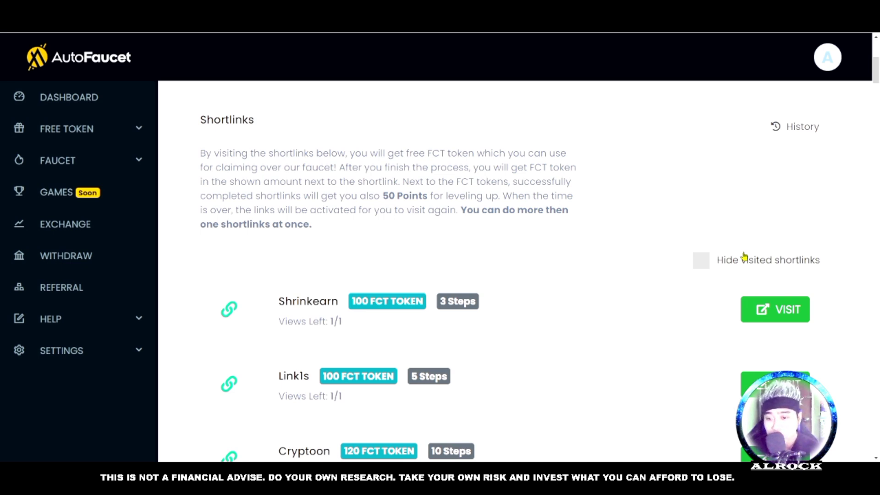
pyautogui.scroll(-3, 791, 260)
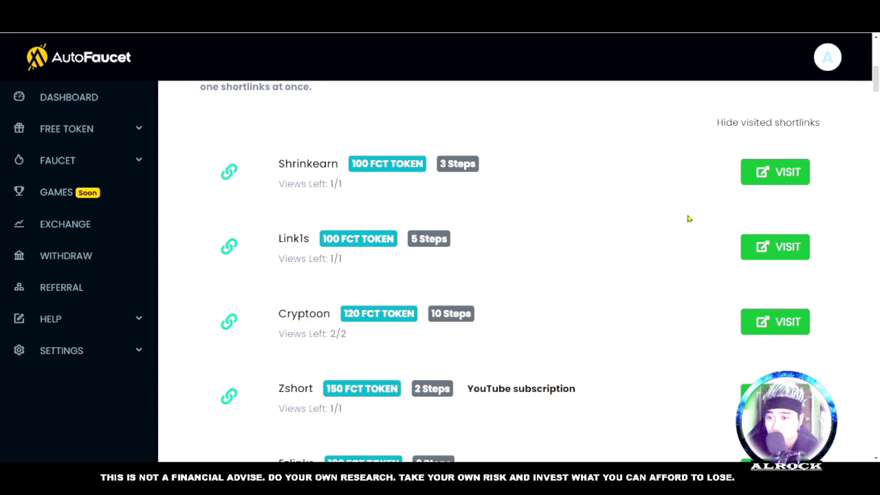
pyautogui.scroll(-3, 734, 183)
pyautogui.moveTo(876, 92); pyautogui.dragTo(859, 74)
pyautogui.scroll(-1, 514, 266)
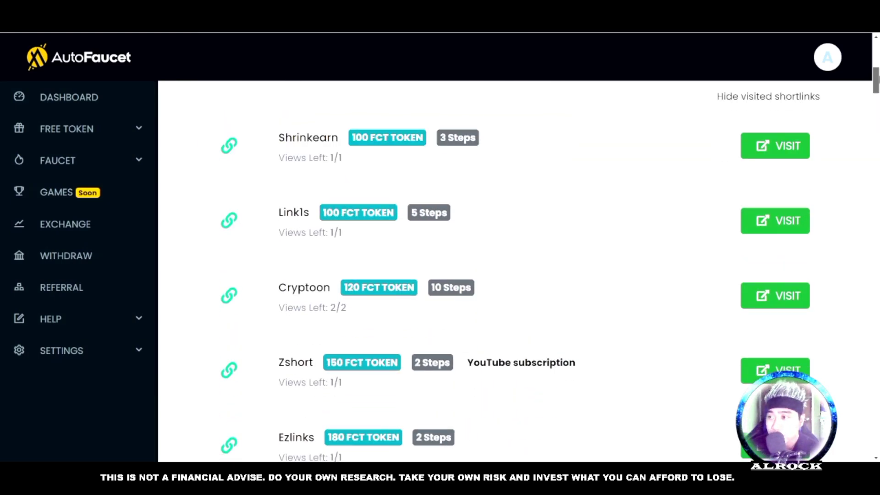
pyautogui.scroll(1, 725, 118)
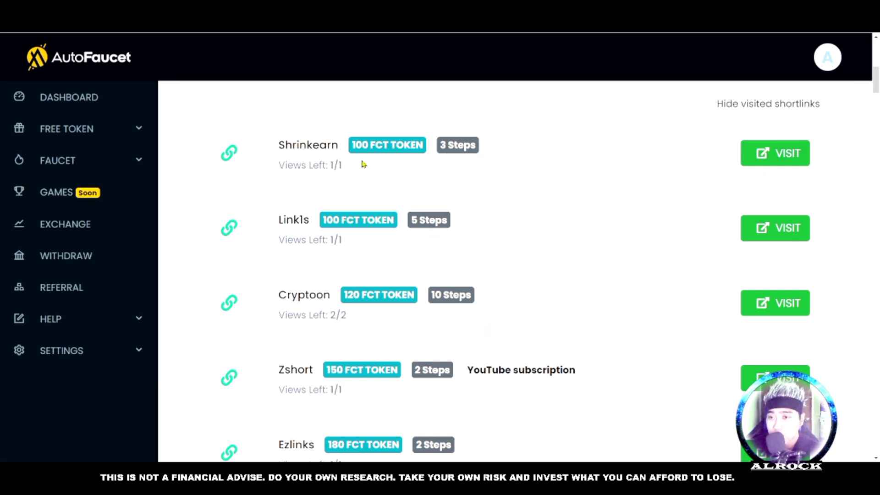
pyautogui.click(787, 153)
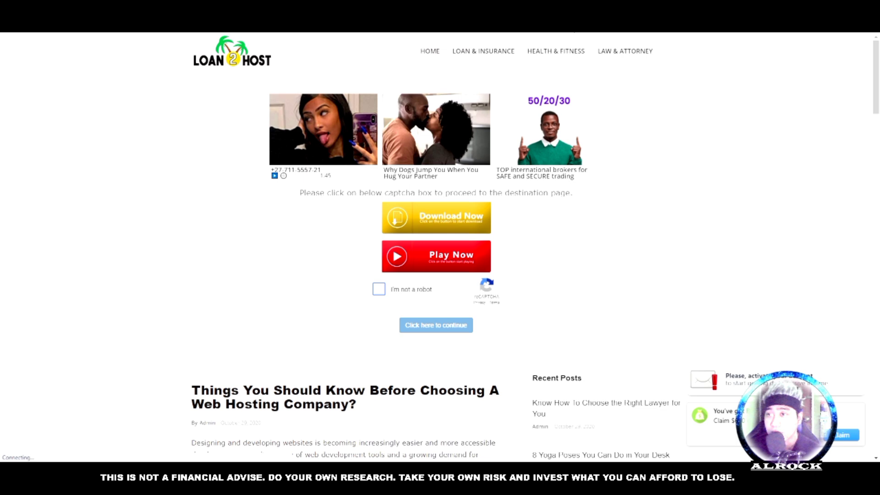
# Pass the Loan2Host 'I'm not a robot' check and continue to the next step.
pyautogui.click(381, 290)
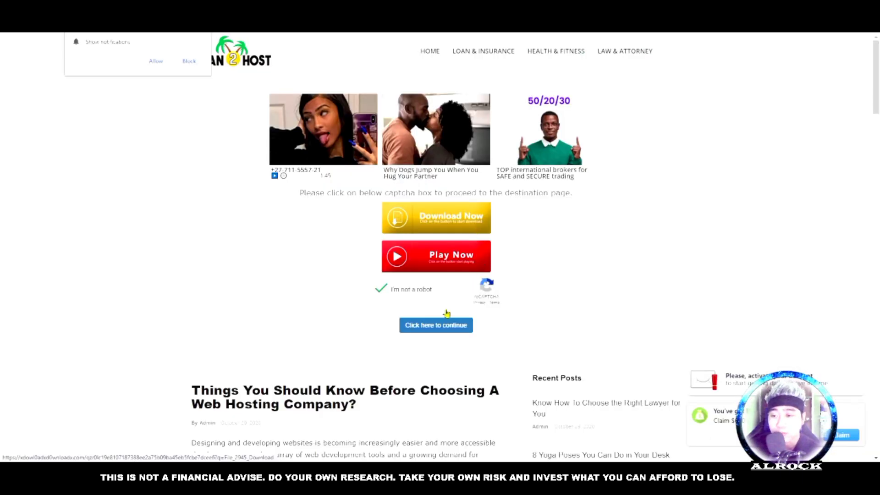
pyautogui.click(437, 326)
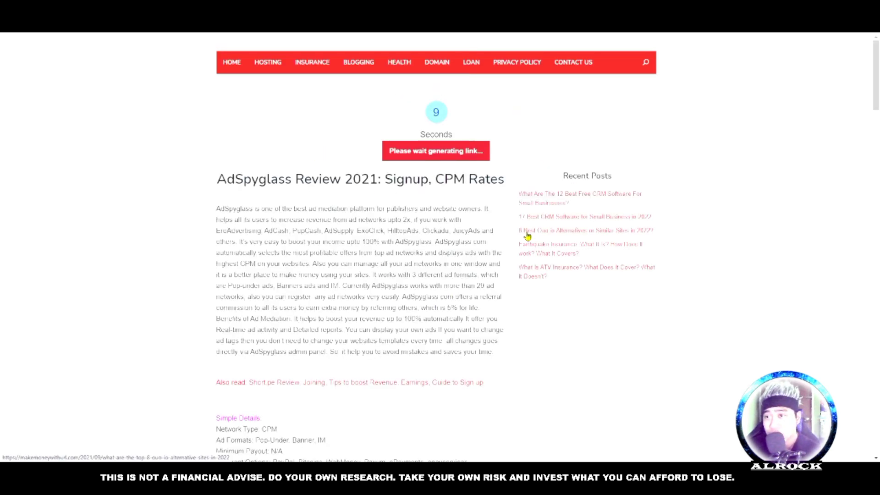
# Wait out the AdSpyglass countdown, then continue on to the Loan2Host link page.
pyautogui.scroll(-7, 596, 225)
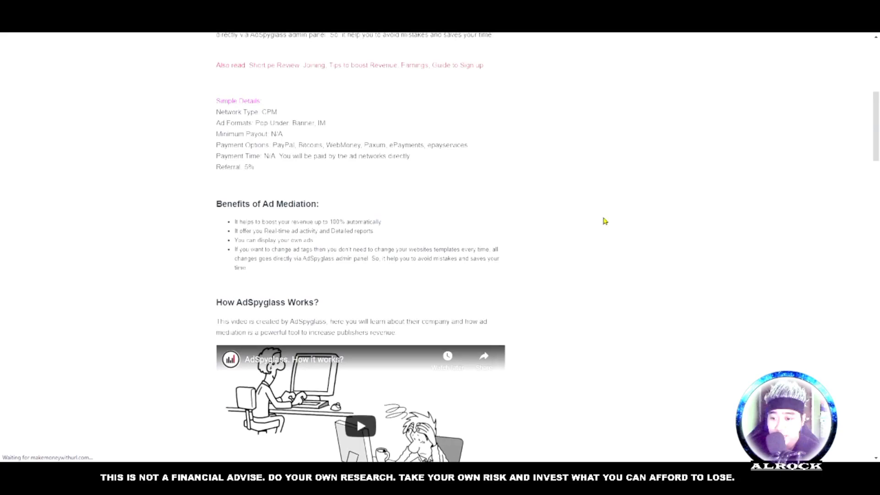
pyautogui.scroll(5, 596, 220)
pyautogui.scroll(2, 590, 219)
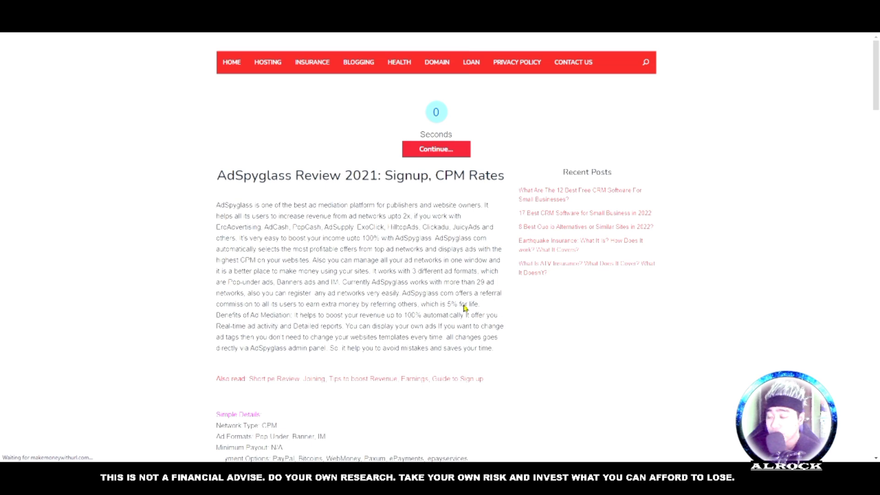
pyautogui.click(438, 147)
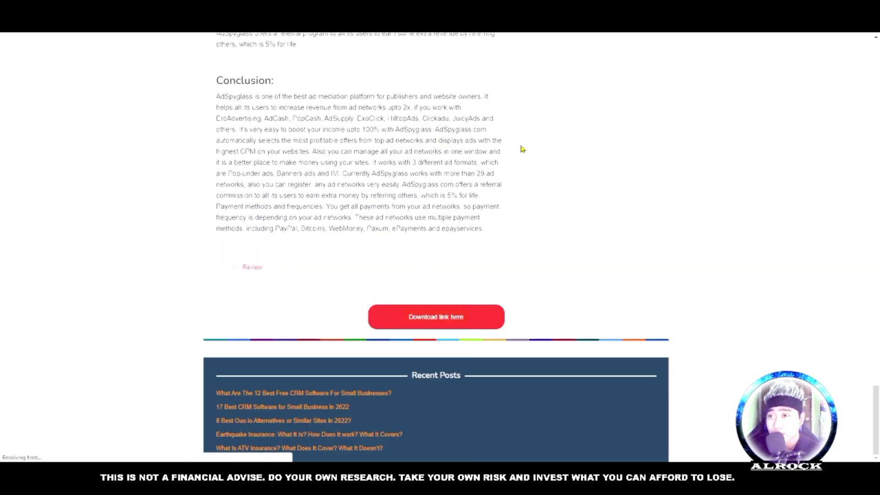
pyautogui.scroll(10, 576, 272)
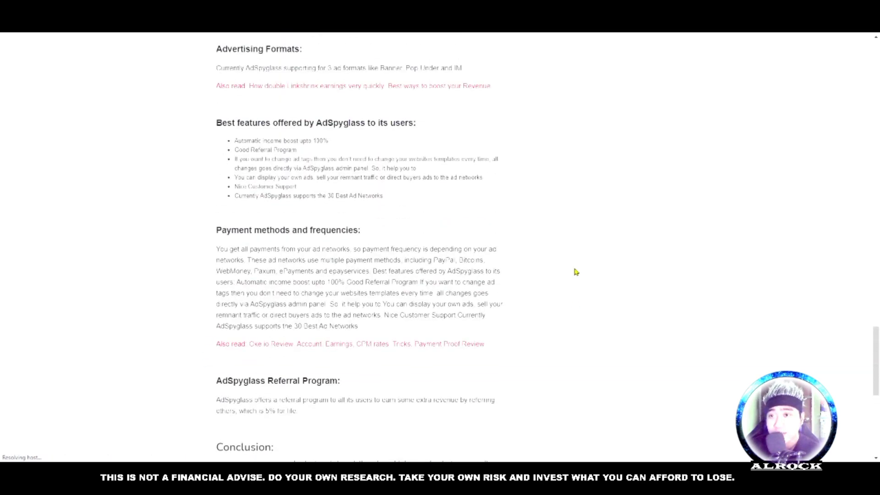
pyautogui.scroll(-5, 578, 272)
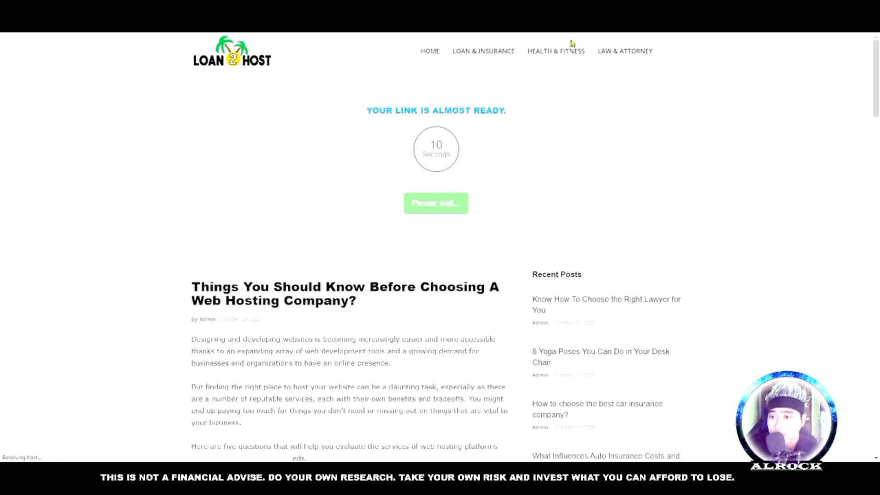
# Let the 10-second countdown finish and collect the link with Get Link.
pyautogui.scroll(-6, 544, 218)
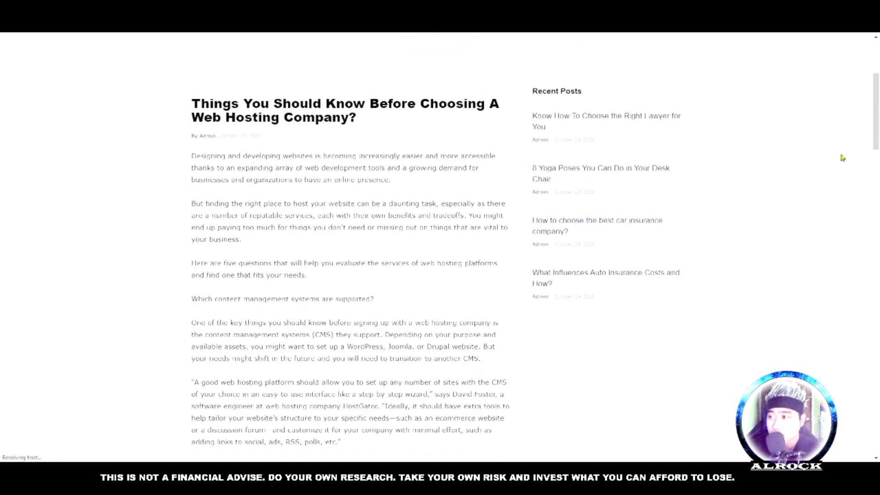
pyautogui.scroll(-15, 852, 340)
pyautogui.scroll(-10, 851, 340)
pyautogui.scroll(20, 807, 77)
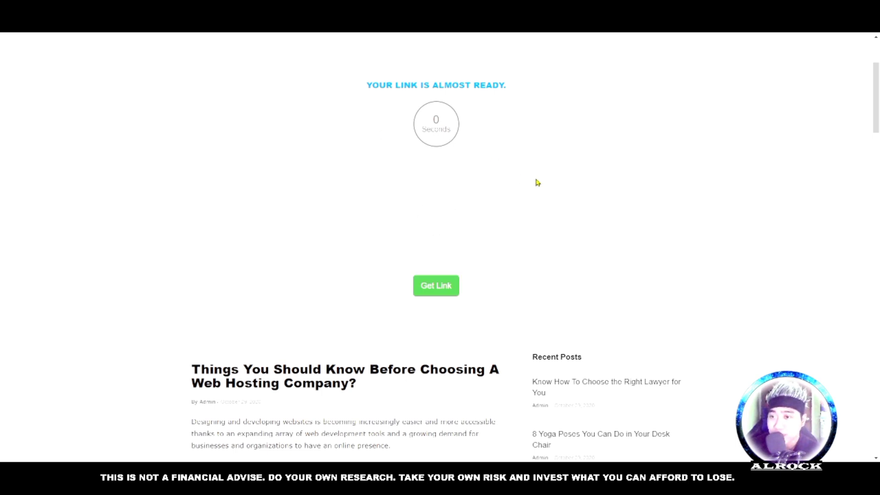
pyautogui.click(435, 285)
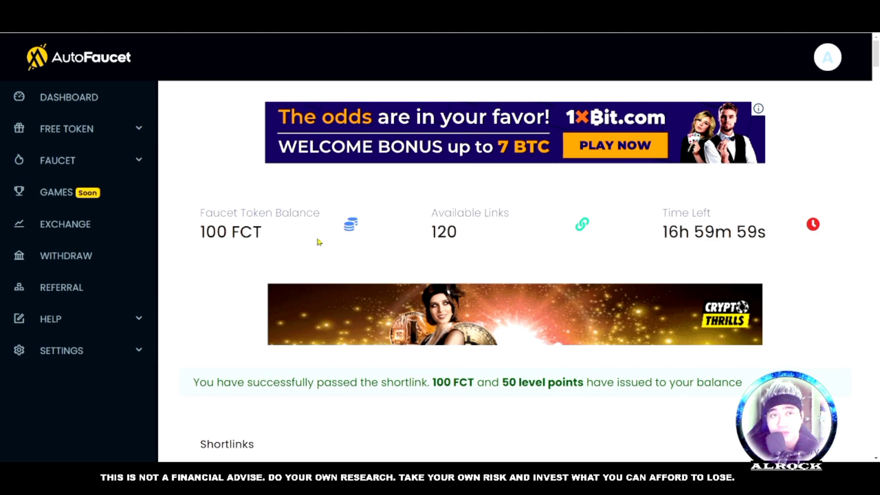
# Scroll the Shortlinks page to confirm the 100 FCT balance and 120 remaining links.
pyautogui.scroll(-3, 313, 240)
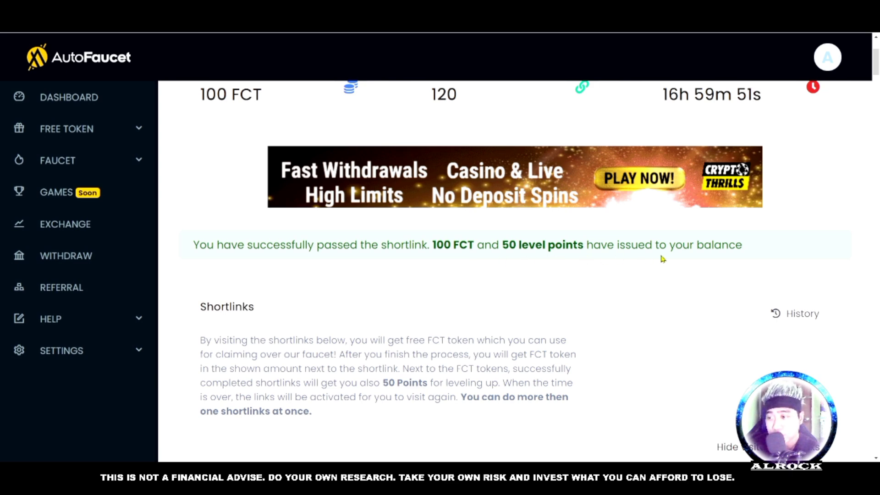
pyautogui.scroll(3, 774, 284)
pyautogui.scroll(-12, 539, 223)
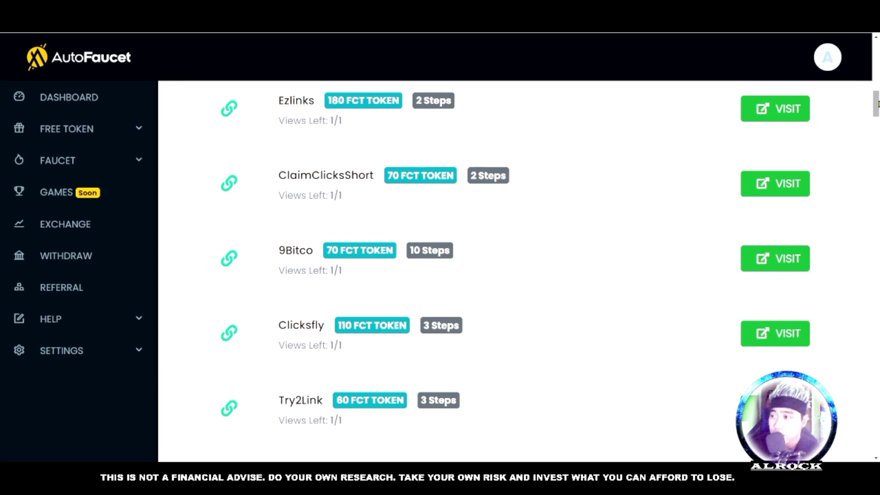
pyautogui.scroll(10, 366, 351)
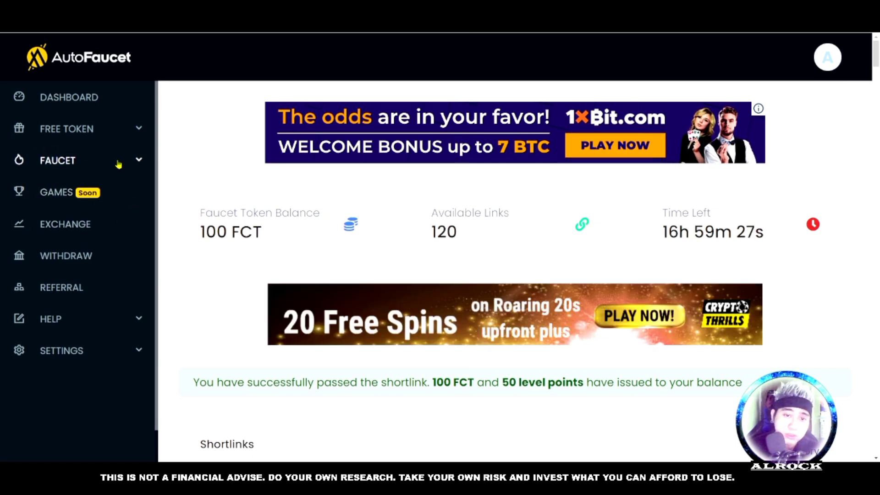
# Expand FAUCET, open Manual Claim, and scroll down to the claim form.
pyautogui.click(137, 160)
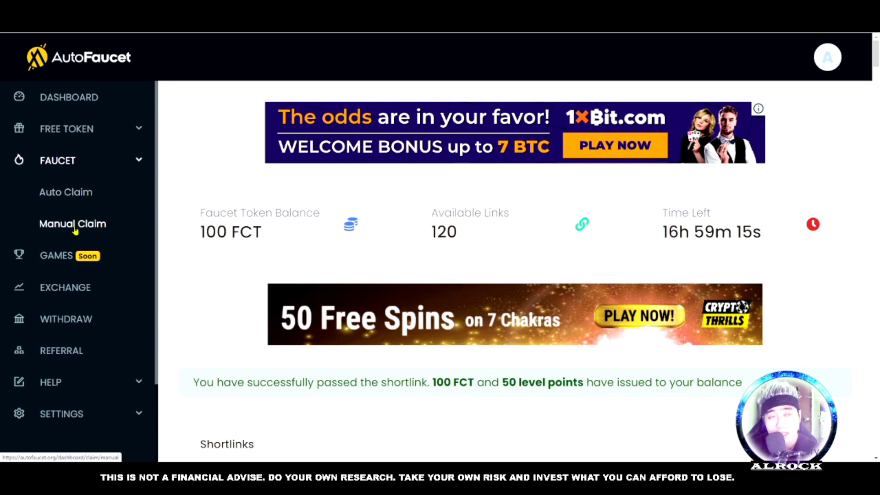
pyautogui.click(82, 229)
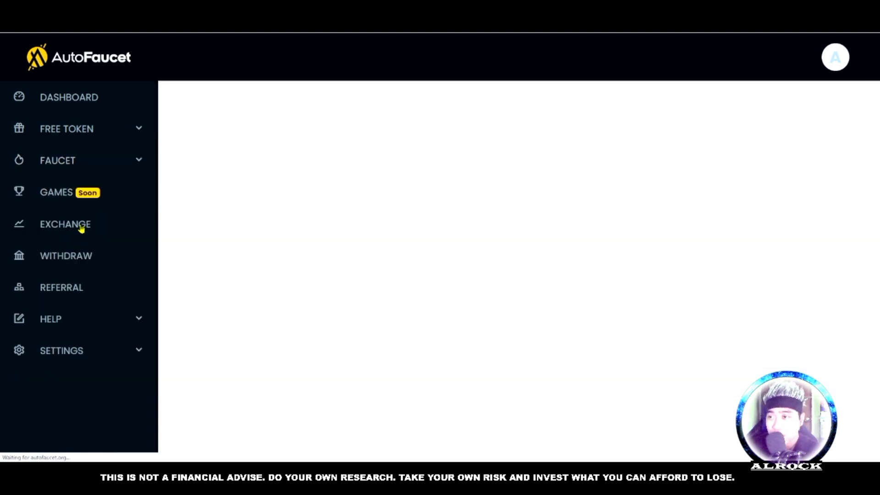
pyautogui.scroll(-1, 750, 194)
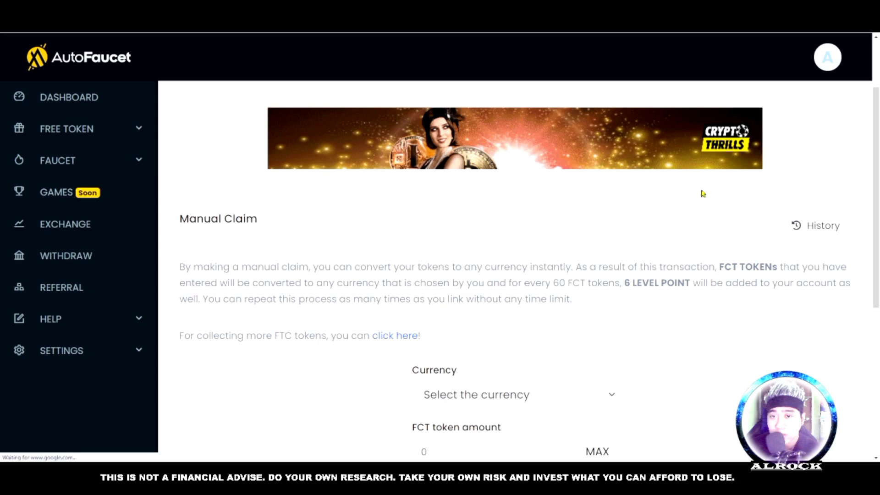
pyautogui.scroll(2, 702, 190)
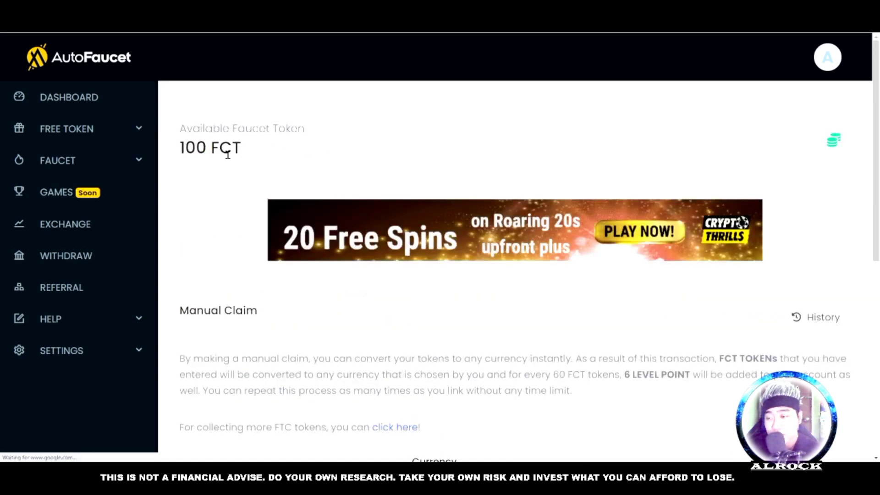
pyautogui.scroll(-3, 759, 191)
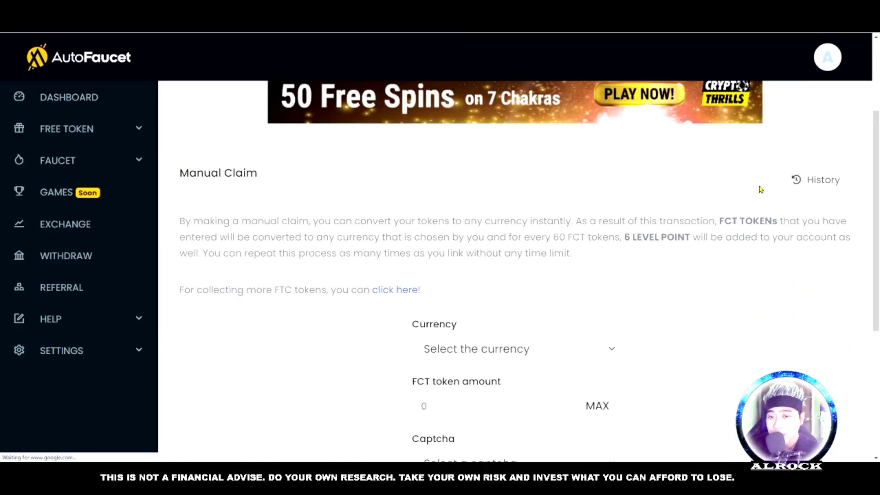
pyautogui.scroll(-3, 680, 191)
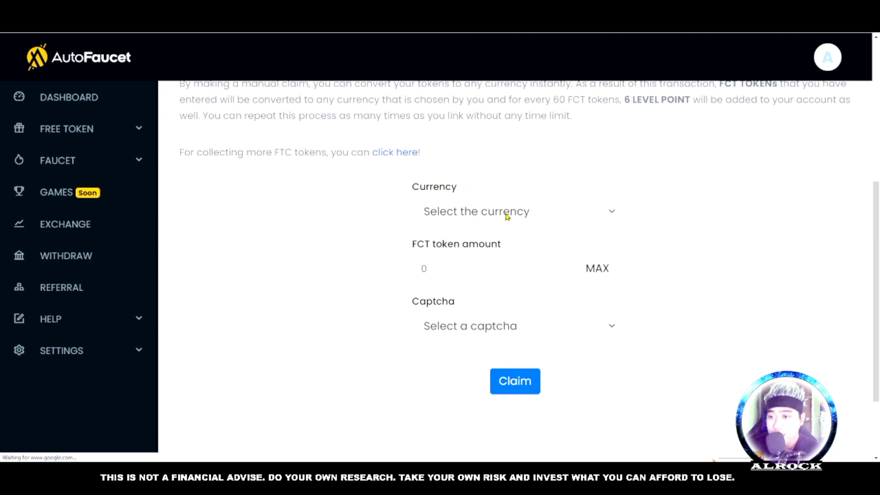
# Set the claim to Dogecoin (DOGE) with the MAX 100 FCT amount and a passed reCaptcha.
pyautogui.click(540, 212)
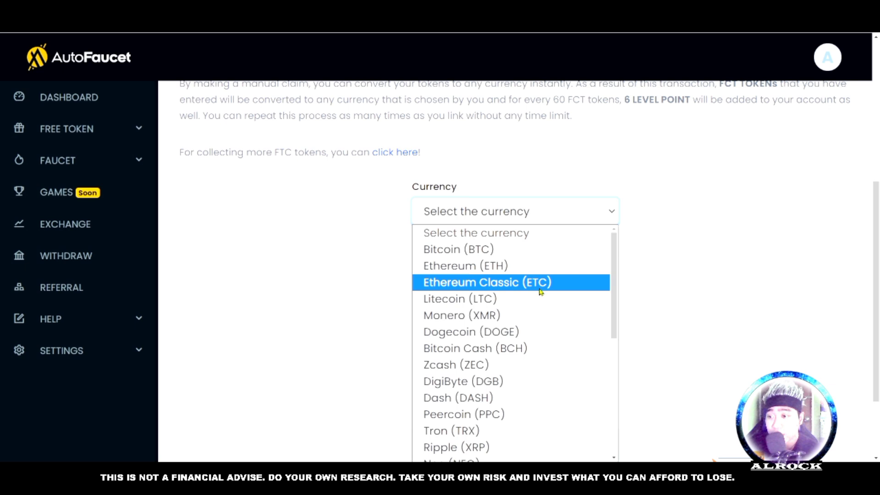
pyautogui.moveTo(611, 255)
pyautogui.mouseDown()
pyautogui.moveTo(607, 398)
pyautogui.moveTo(612, 257)
pyautogui.mouseUp()
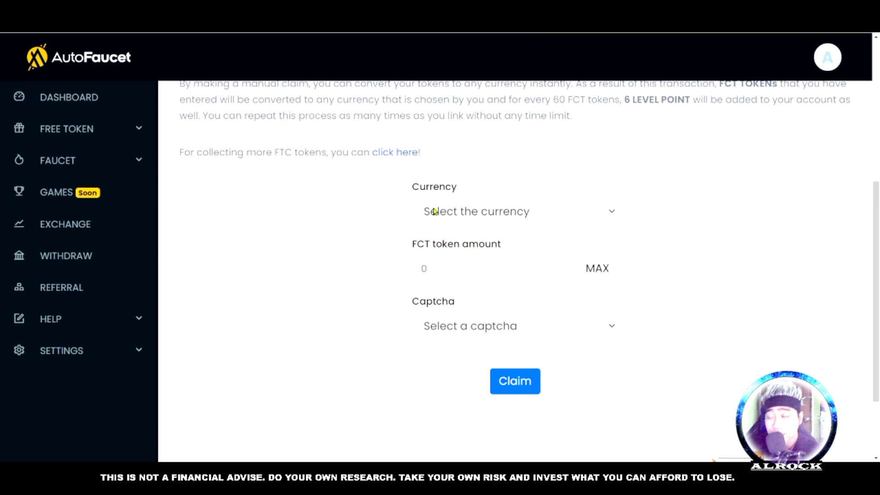
pyautogui.click(496, 213)
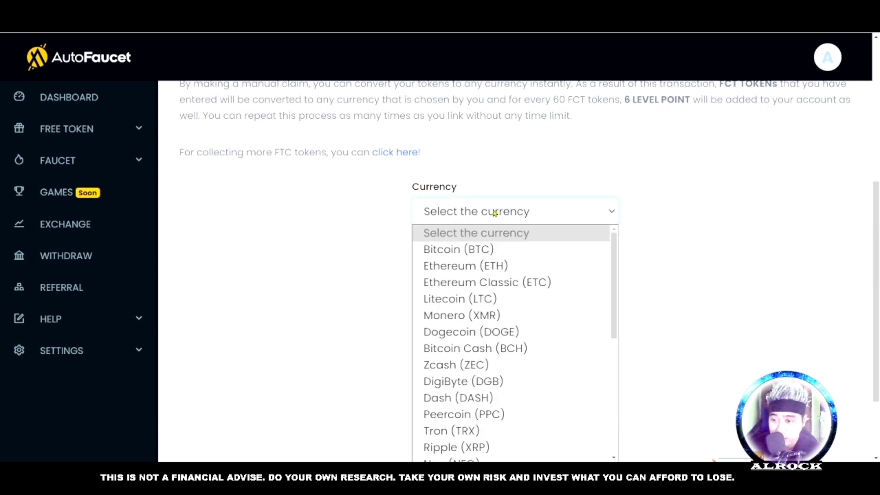
pyautogui.click(462, 333)
pyautogui.scroll(-1, 643, 265)
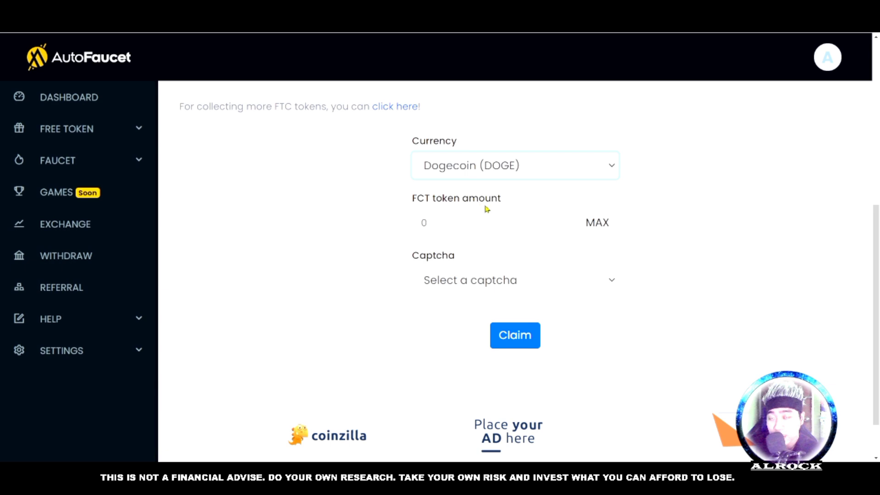
pyautogui.click(599, 225)
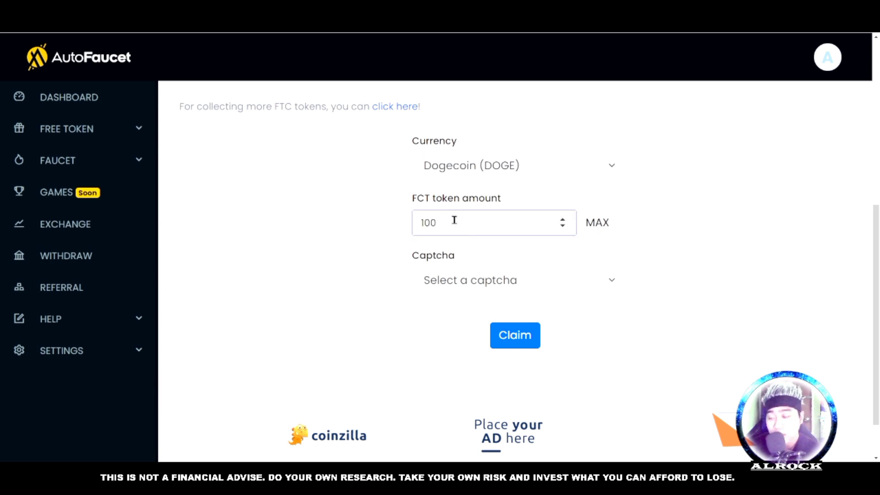
pyautogui.click(460, 281)
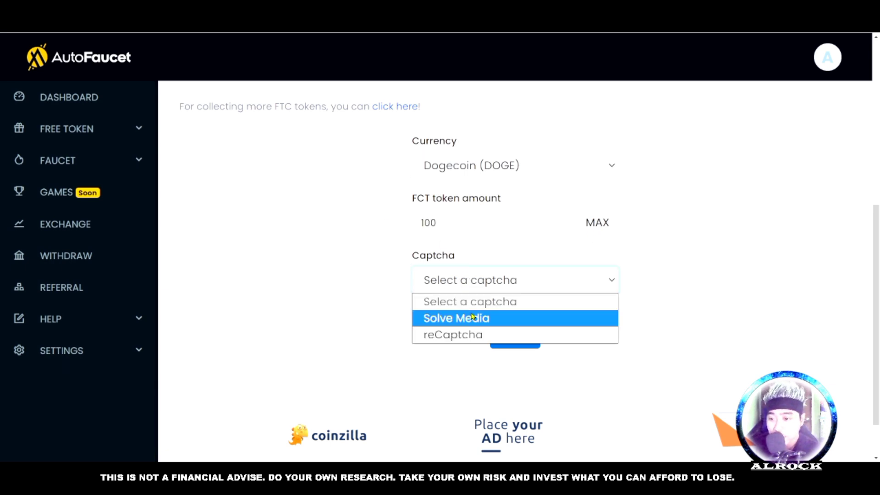
pyautogui.click(450, 336)
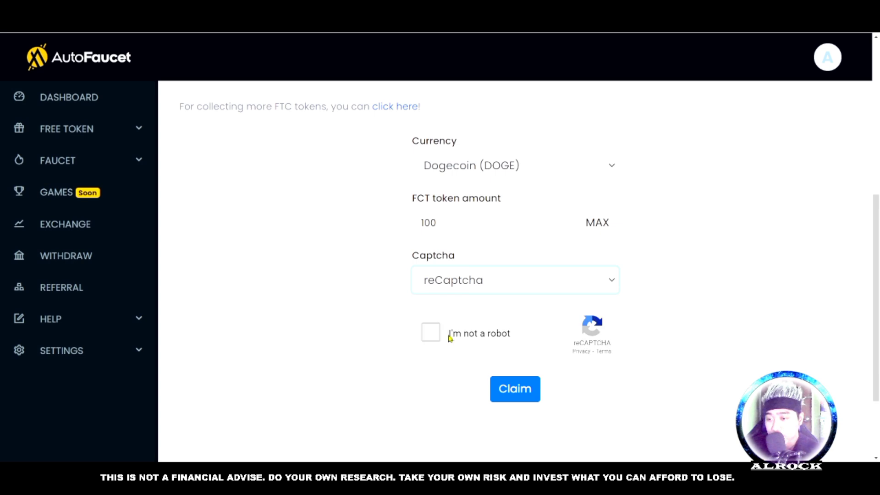
pyautogui.click(428, 339)
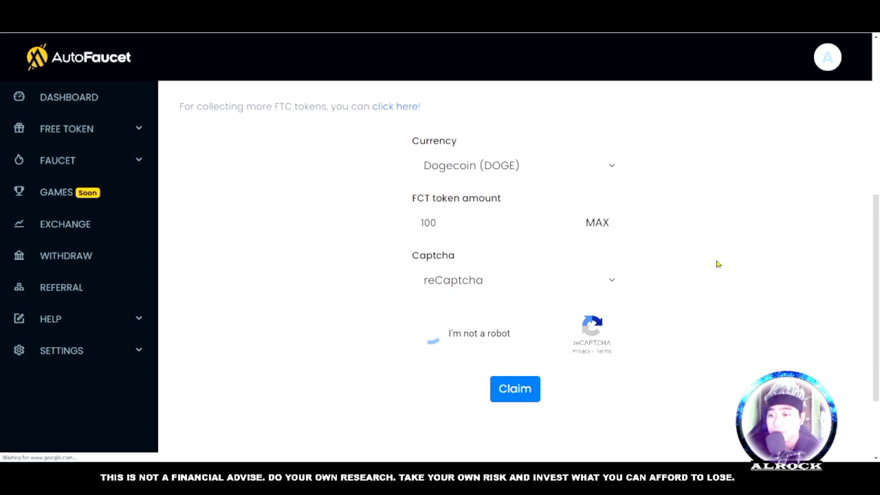
pyautogui.scroll(-2, 554, 301)
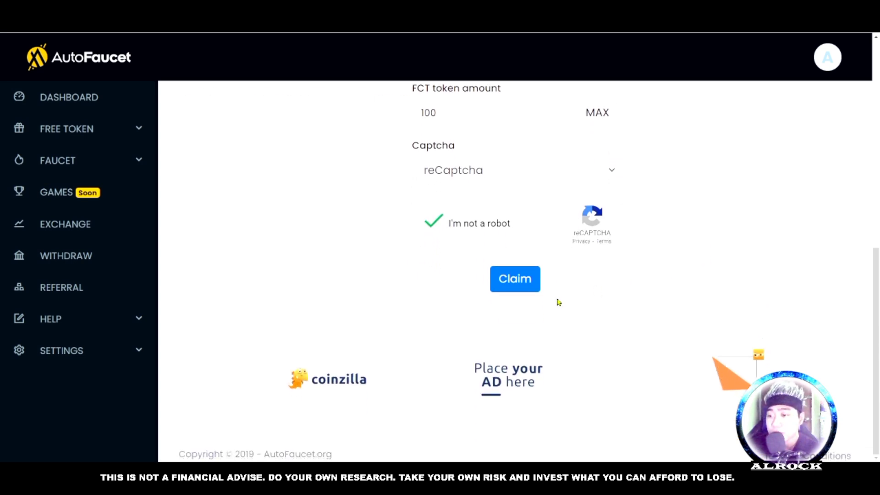
# Claim 0.00459791 DOGE for the 100 FCT, then reload past the Error 520 to the dashboard.
pyautogui.click(519, 282)
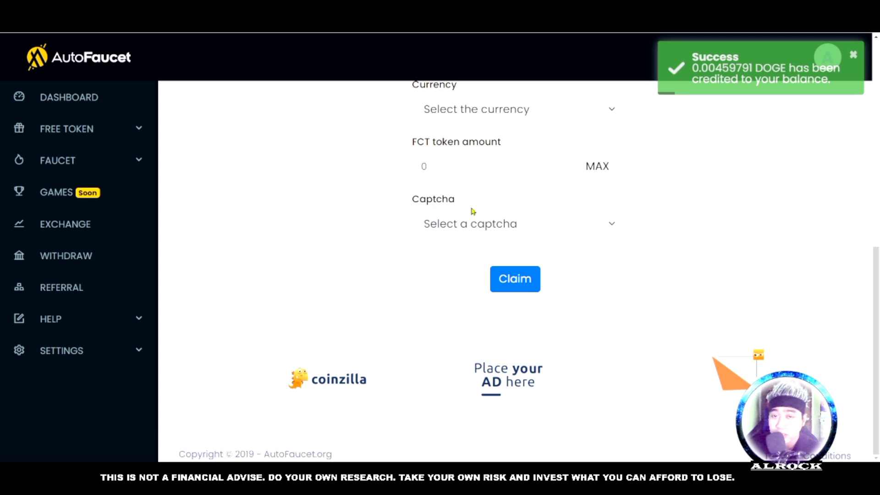
pyautogui.scroll(9, 644, 272)
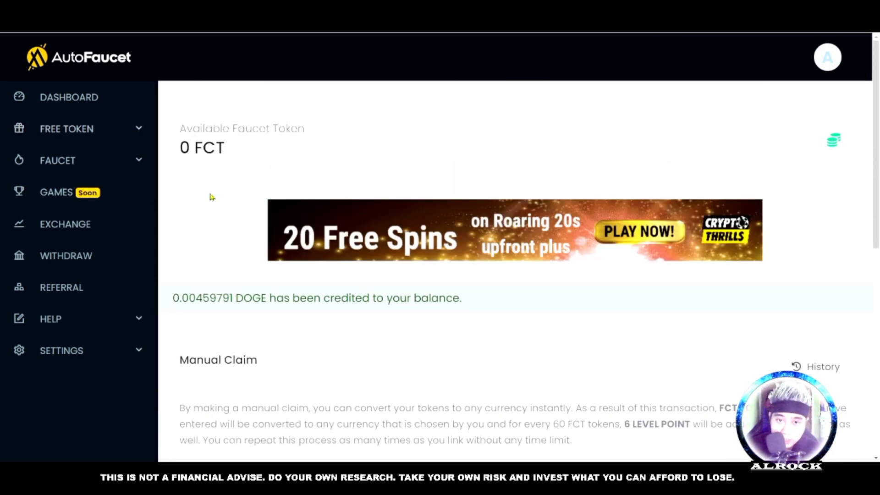
pyautogui.click(67, 97)
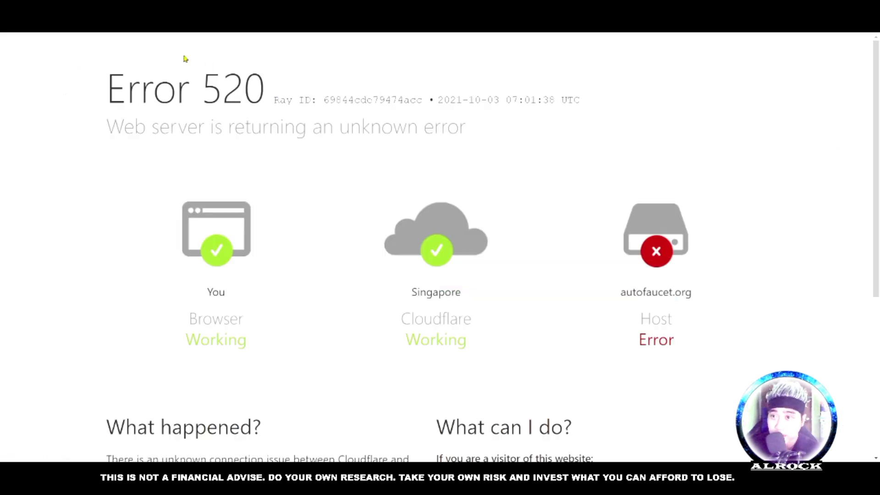
pyautogui.press('F5')
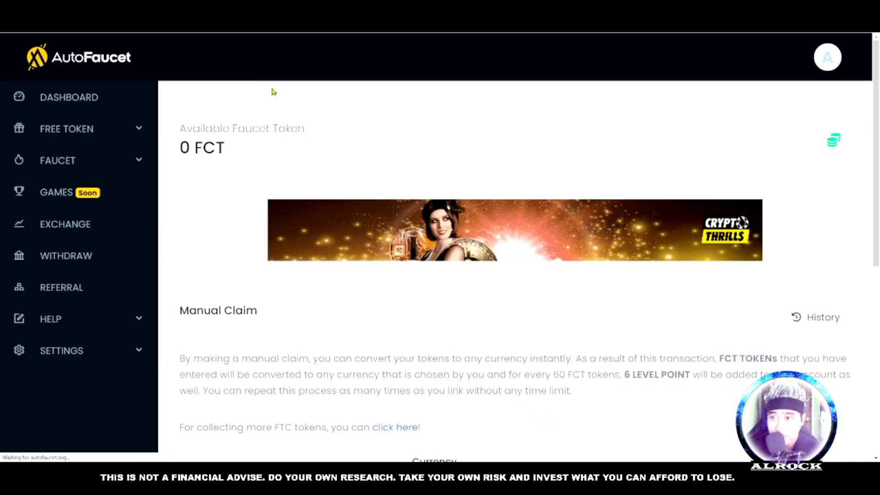
# Open the dashboard and scroll down to the coin balance grid showing 1.77924936 DOGE.
pyautogui.click(63, 99)
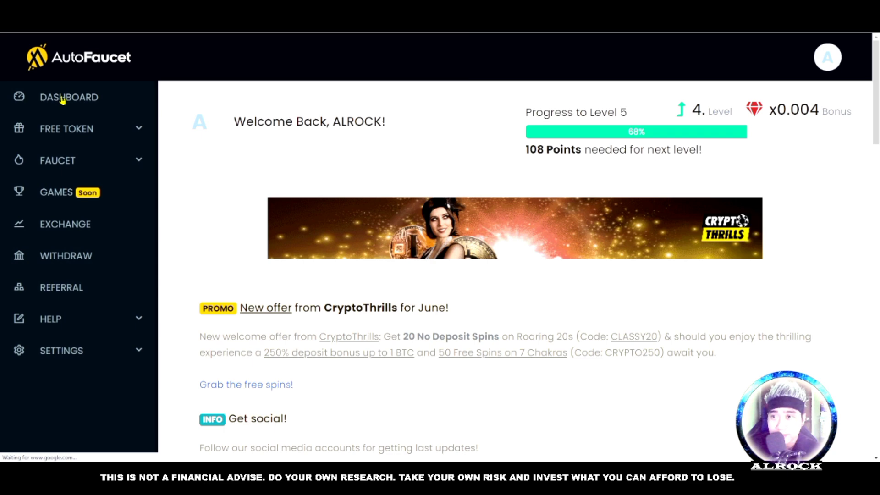
pyautogui.scroll(-8, 819, 218)
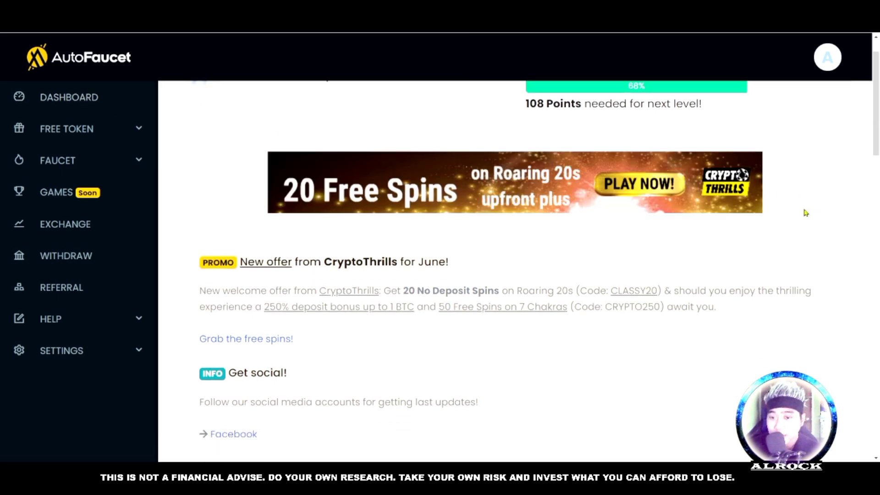
pyautogui.scroll(3, 630, 191)
pyautogui.scroll(-3, 628, 190)
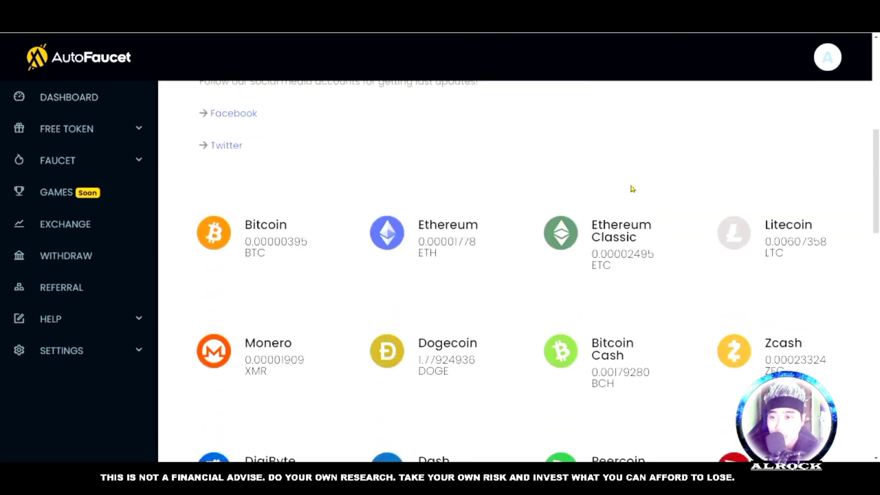
pyautogui.scroll(-1, 632, 188)
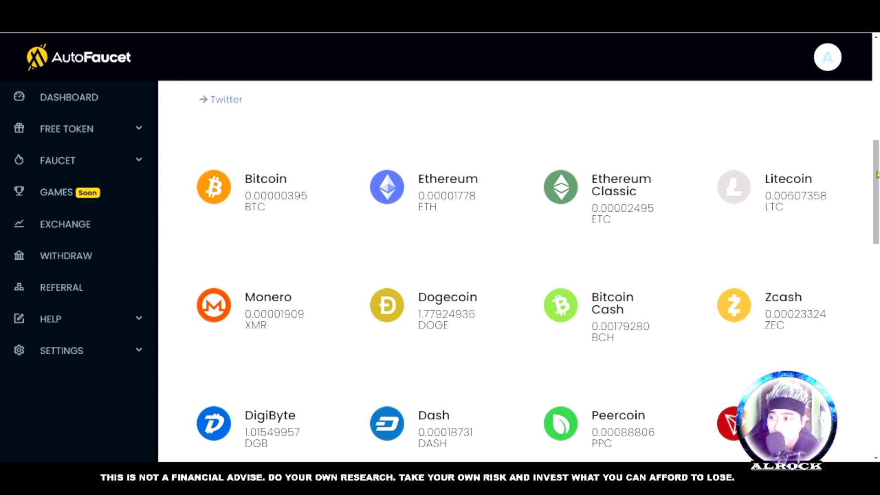
pyautogui.scroll(-1, 875, 182)
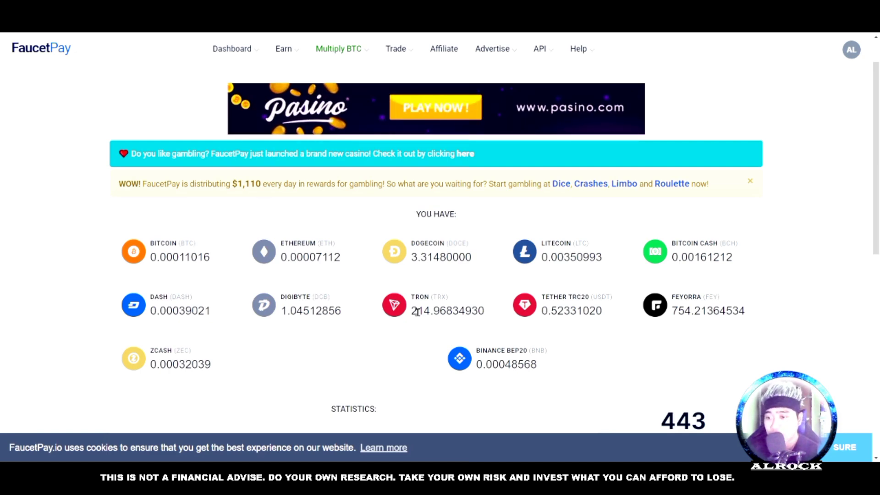
# Scroll through the FaucetPay balances and statistics, including 3.31480000 DOGE.
pyautogui.scroll(-3, 614, 239)
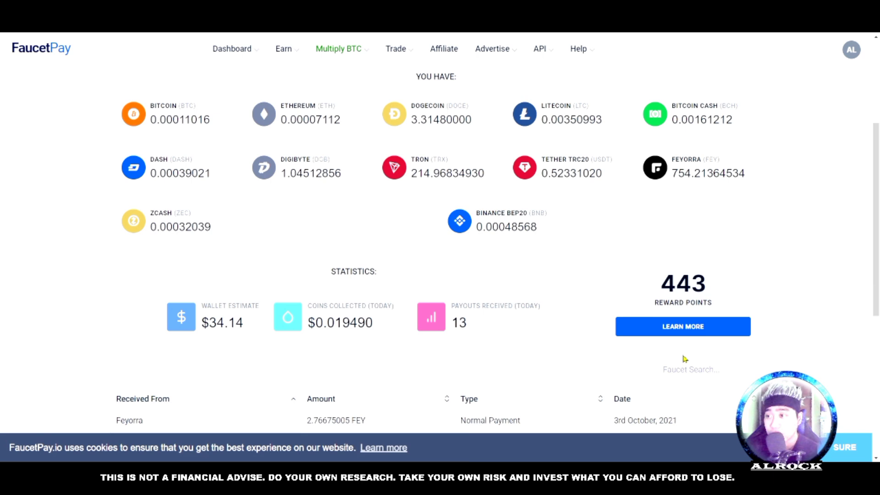
pyautogui.scroll(1, 684, 359)
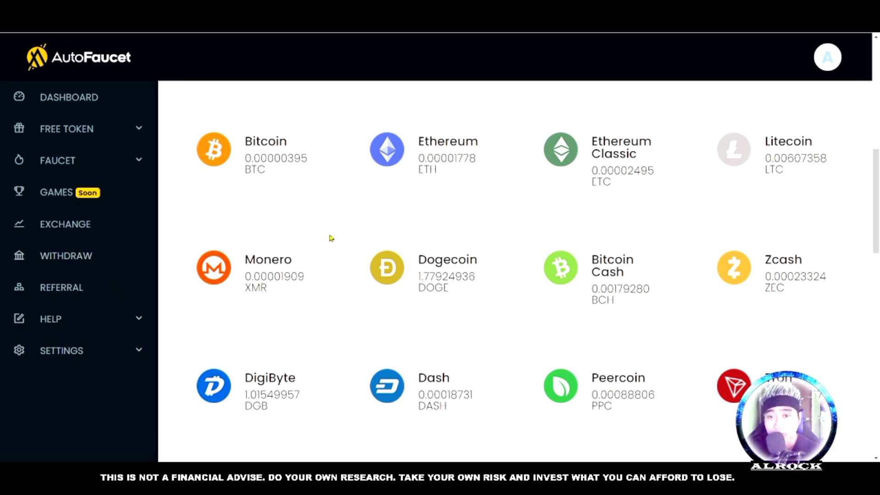
# Open the withdrawal settings page from the Withdraw > Settings menu.
pyautogui.scroll(-1, 321, 237)
pyautogui.click(89, 348)
pyautogui.scroll(-2, 98, 328)
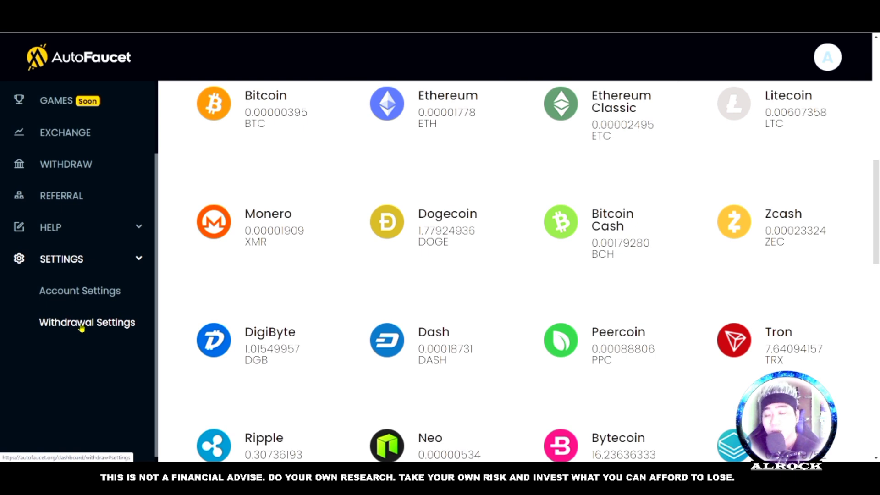
pyautogui.click(83, 326)
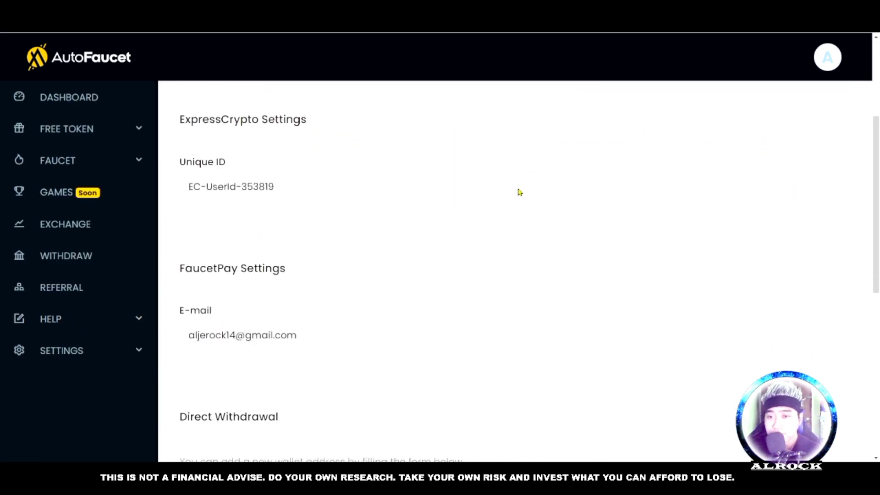
# Move past the ExpressCrypto ID field down to Direct Withdrawal and the saved LTC address.
pyautogui.scroll(1, 232, 141)
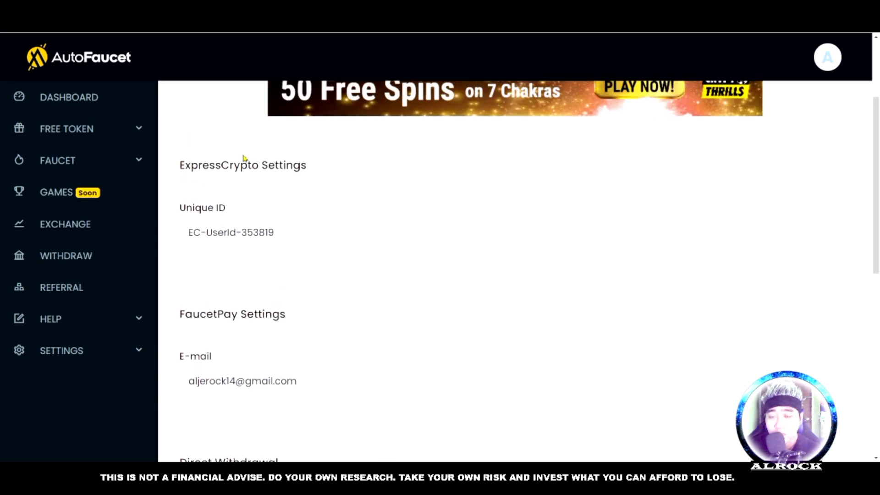
pyautogui.click(256, 238)
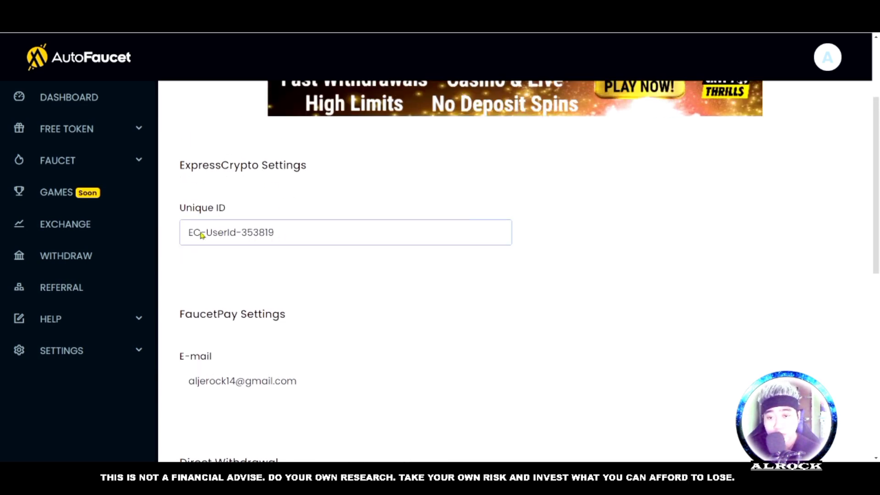
pyautogui.click(344, 260)
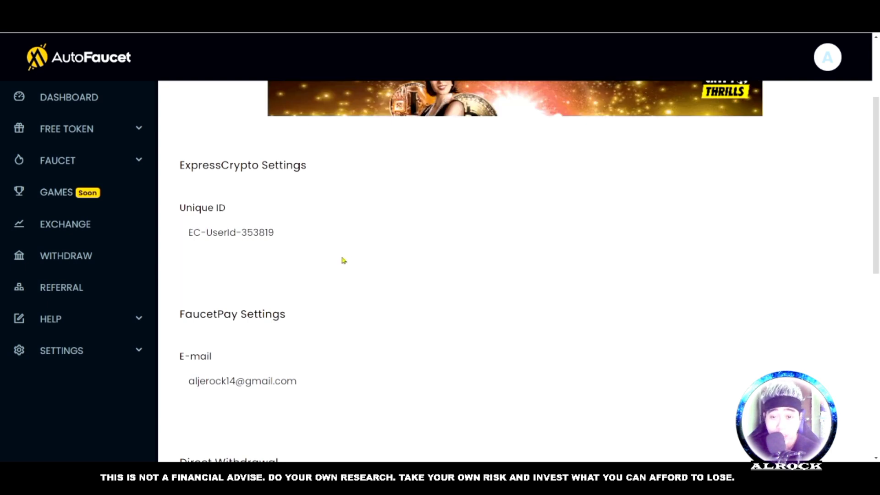
pyautogui.scroll(-3, 369, 243)
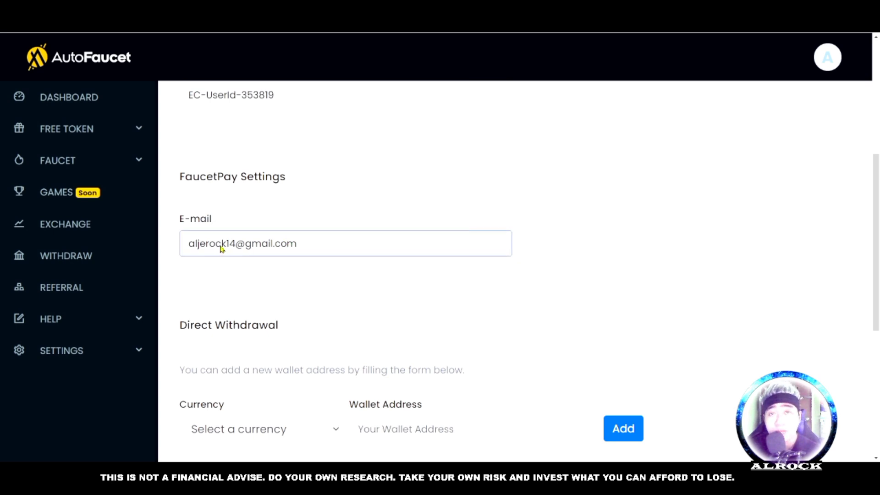
pyautogui.scroll(-2, 268, 216)
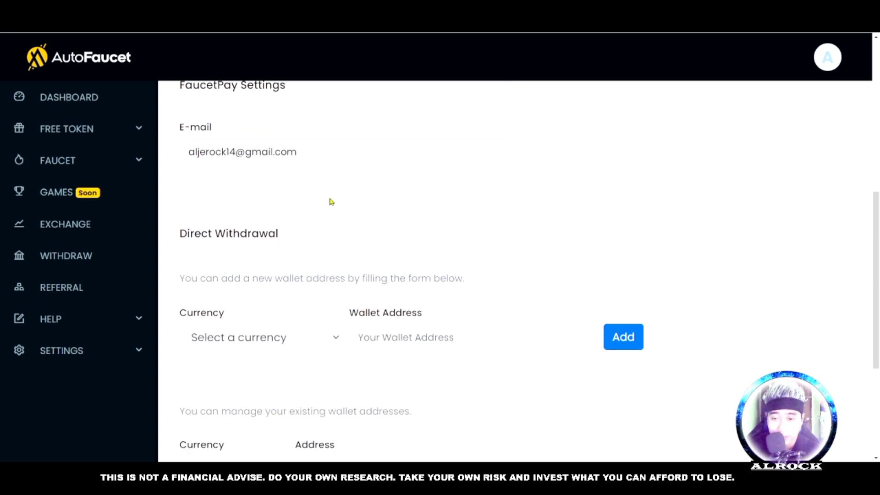
pyautogui.scroll(-1, 331, 203)
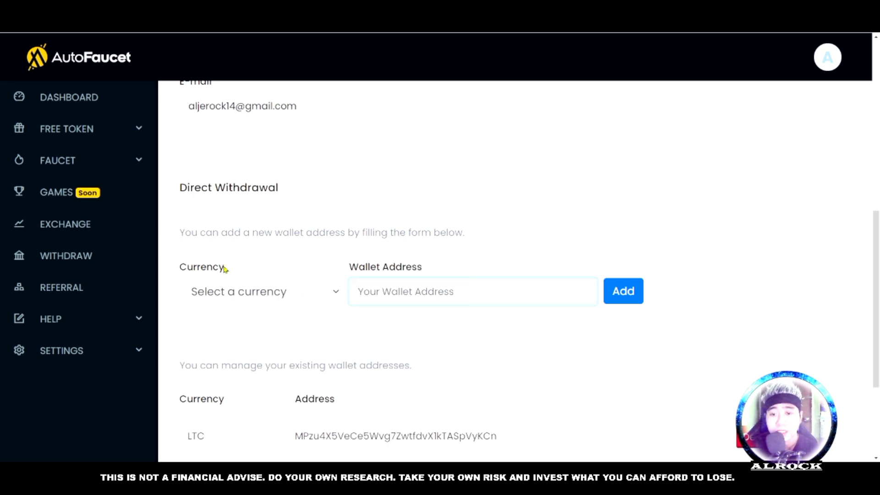
# Choose DOGE as the new direct-withdrawal wallet's currency, leaving the Wallet Address field empty.
pyautogui.click(278, 295)
pyautogui.click(219, 333)
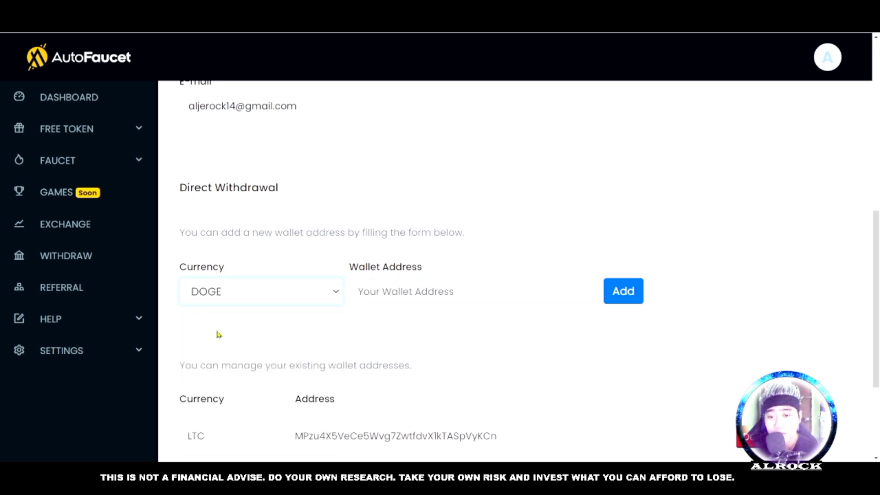
pyautogui.click(413, 298)
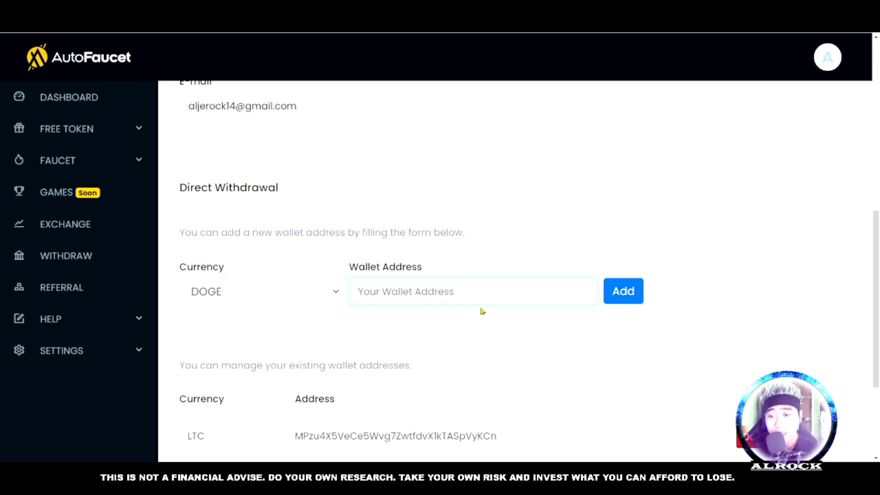
pyautogui.click(422, 293)
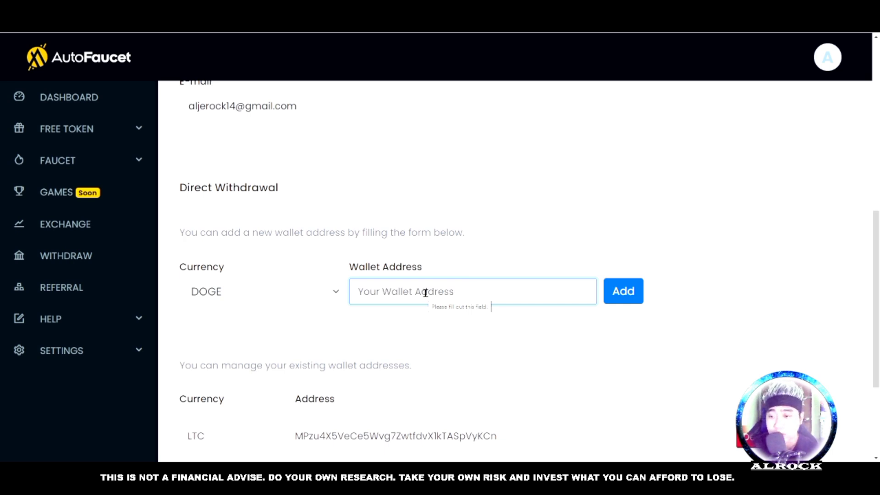
pyautogui.scroll(-2, 537, 300)
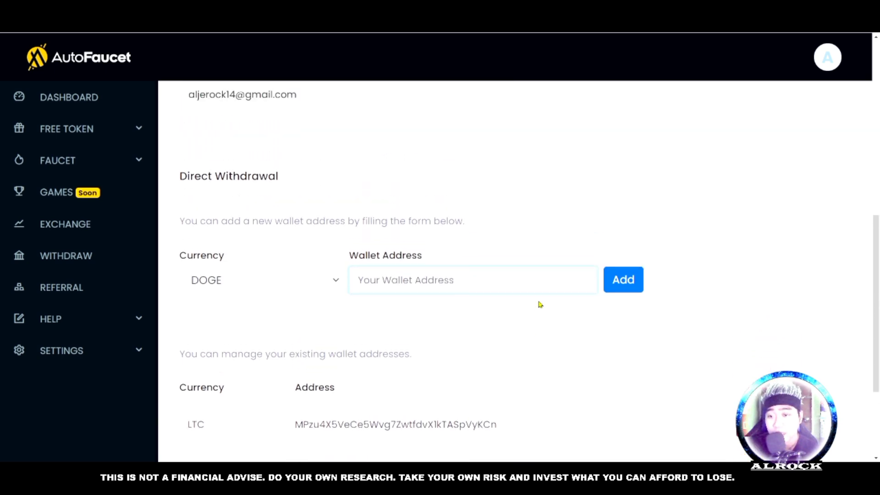
pyautogui.click(538, 300)
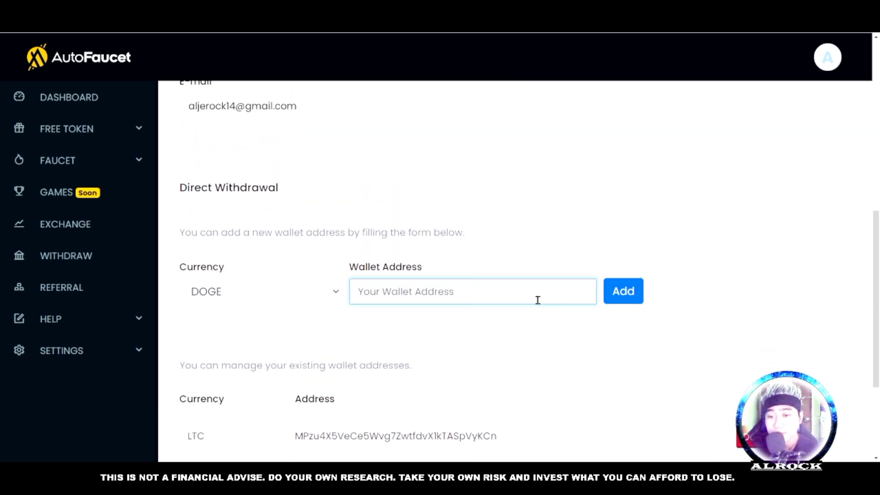
pyautogui.scroll(3, 515, 304)
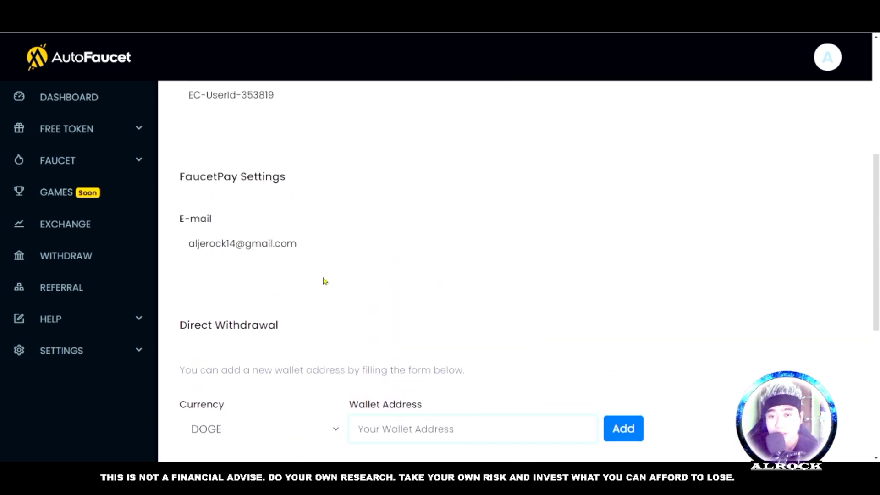
pyautogui.scroll(3, 324, 281)
pyautogui.scroll(-3, 324, 281)
pyautogui.click(302, 251)
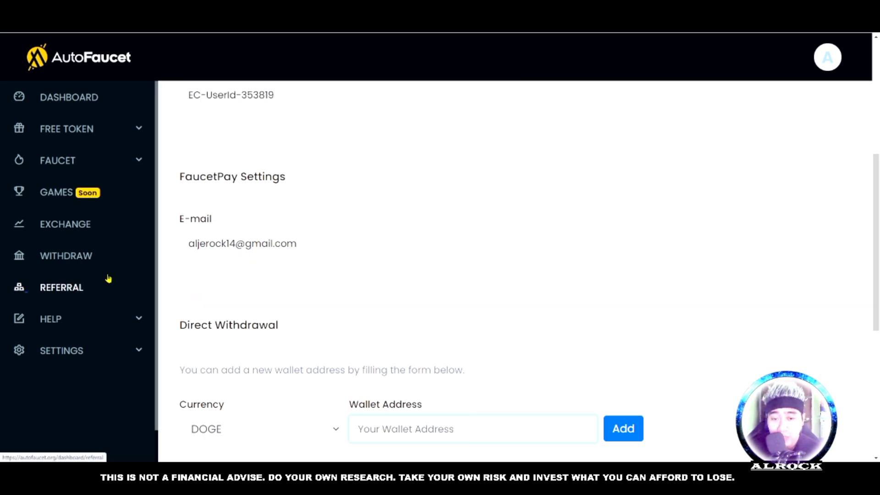
# Open the Dogecoin withdrawal form and highlight its 3.00000000 DOGE direct-withdrawal minimum.
pyautogui.click(74, 260)
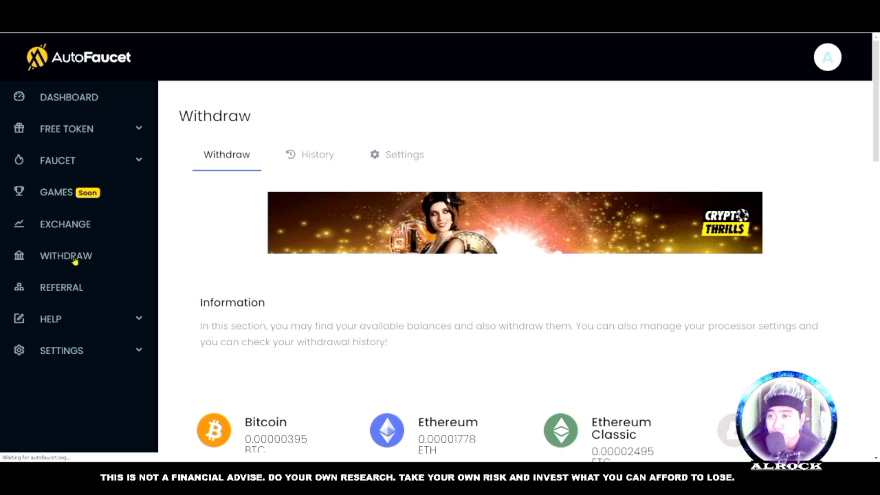
pyautogui.scroll(-3, 667, 282)
pyautogui.scroll(-5, 662, 280)
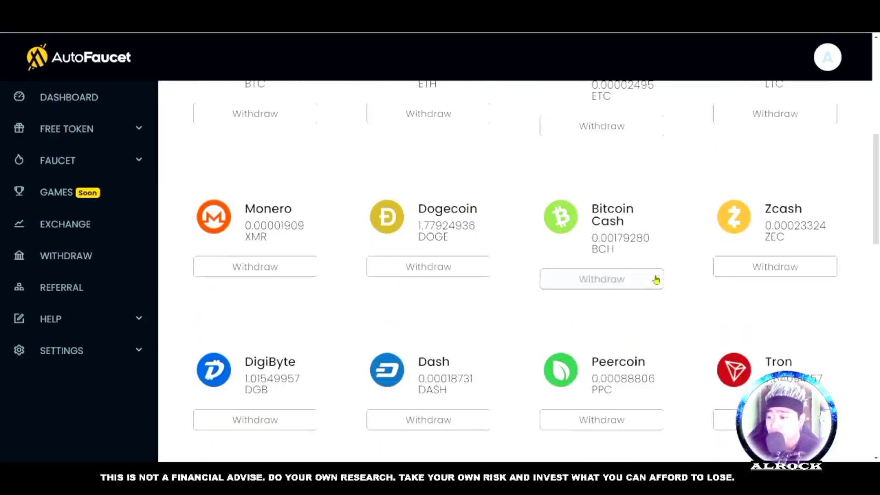
pyautogui.scroll(3, 585, 281)
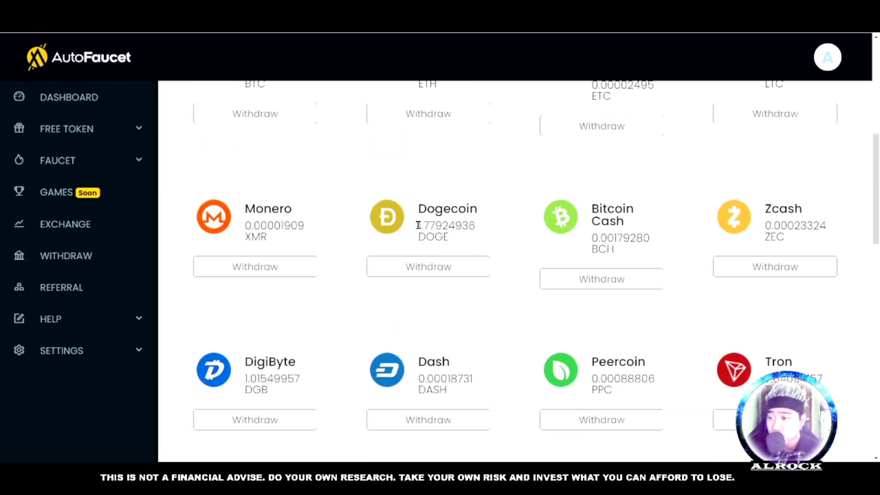
pyautogui.click(439, 269)
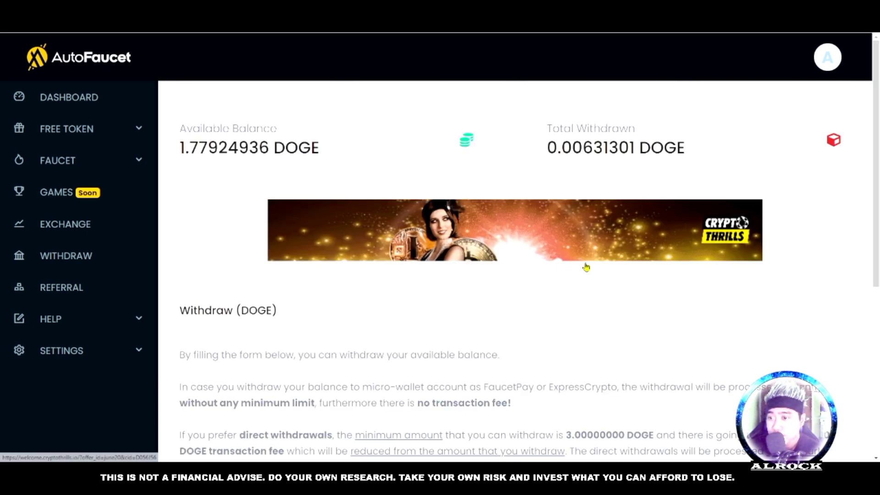
pyautogui.scroll(-4, 615, 267)
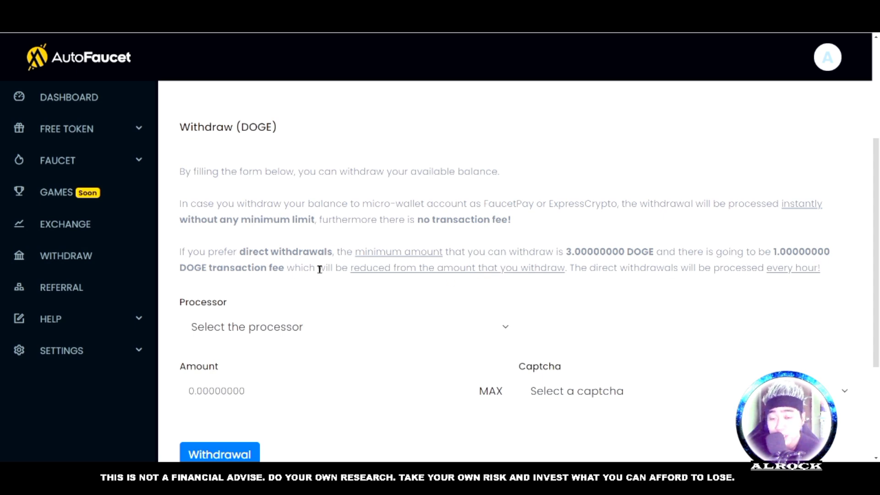
pyautogui.moveTo(567, 252); pyautogui.dragTo(648, 252)
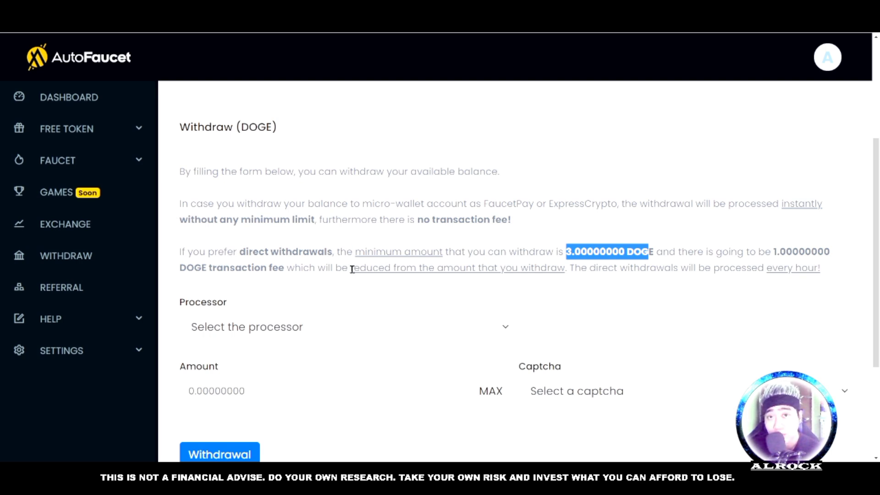
# Withdraw the full 1.77924936 DOGE via FaucetPay using MAX and a reCaptcha check.
pyautogui.scroll(-3, 670, 304)
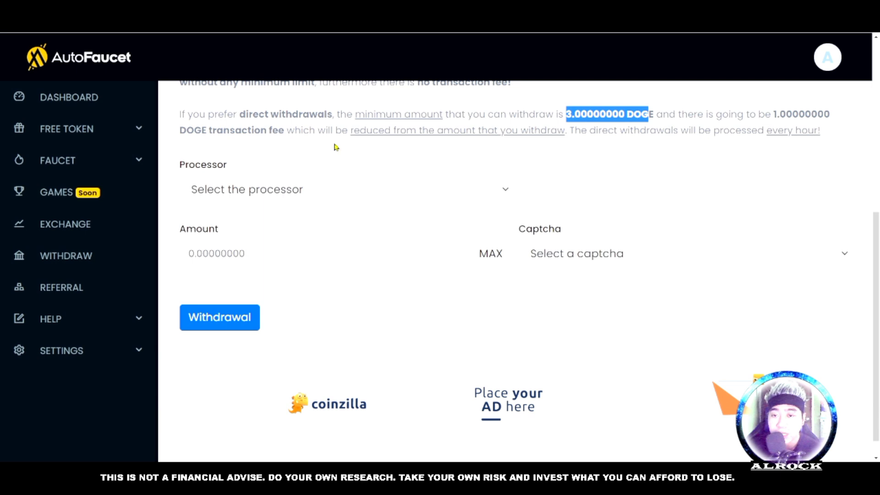
pyautogui.click(404, 193)
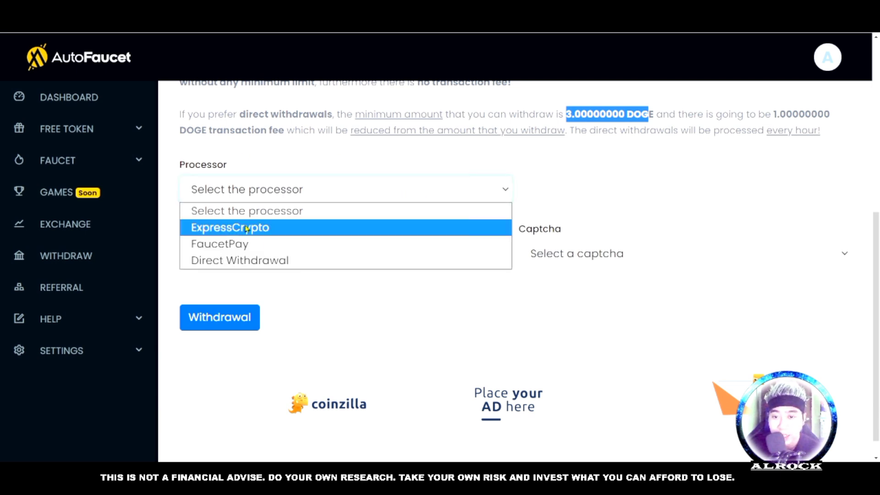
pyautogui.click(229, 245)
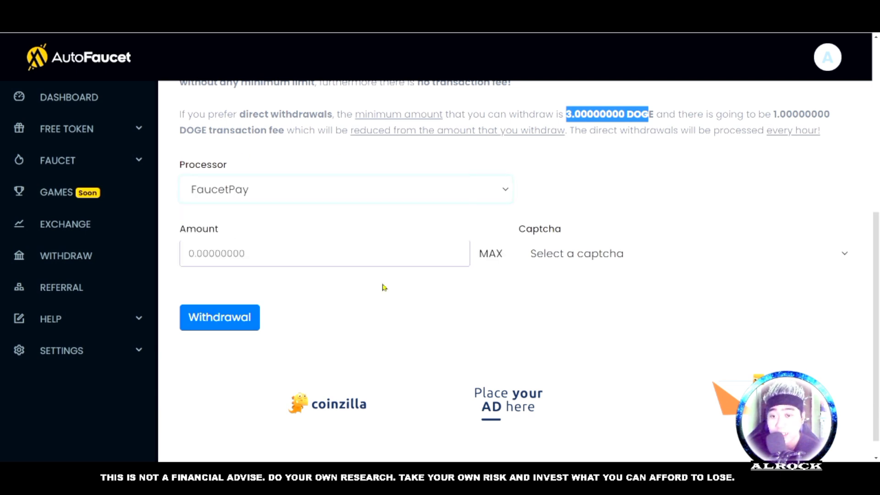
pyautogui.click(485, 257)
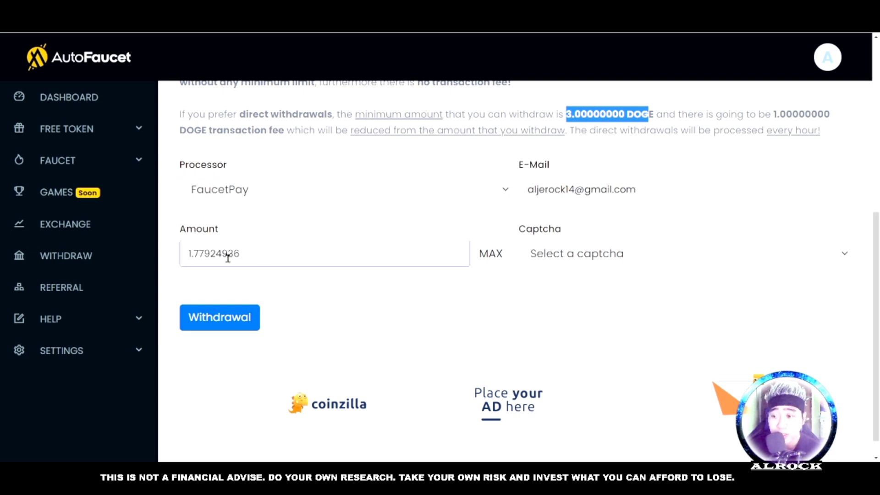
pyautogui.click(600, 255)
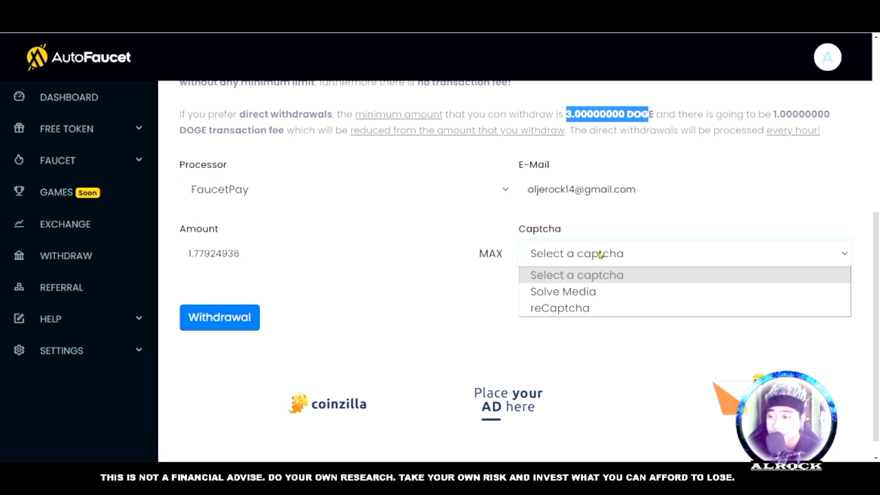
pyautogui.click(554, 306)
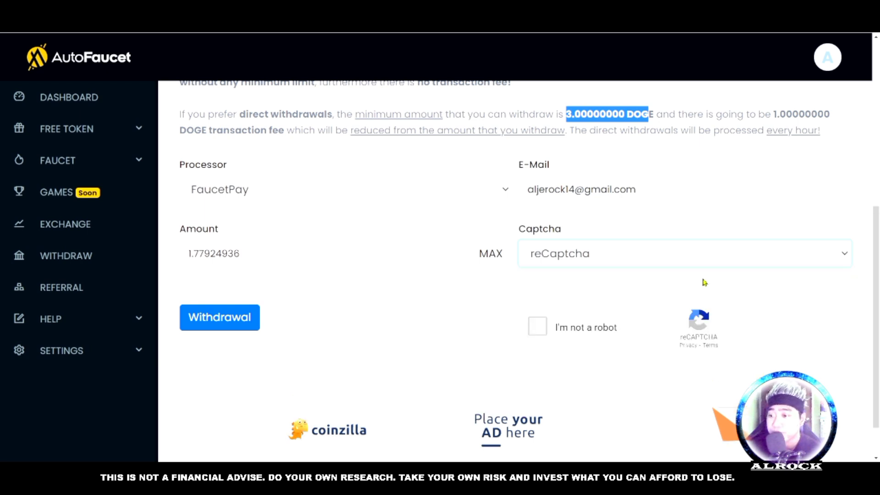
pyautogui.click(536, 329)
pyautogui.scroll(-1, 775, 293)
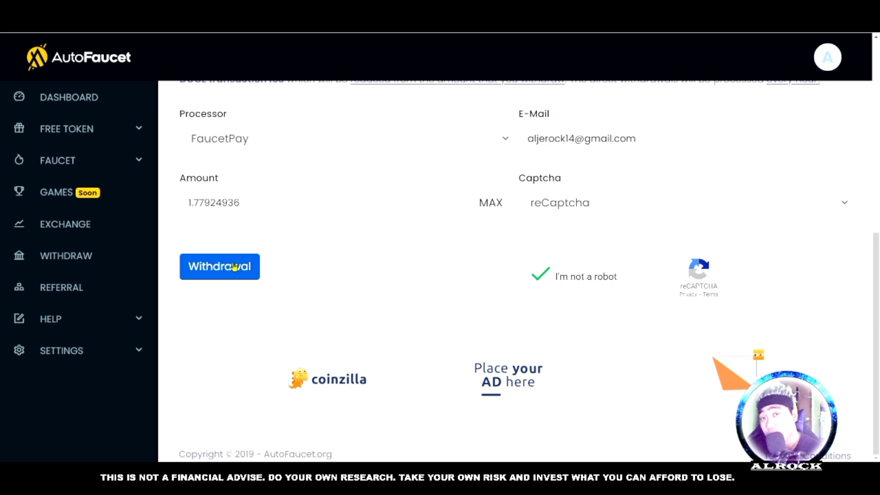
pyautogui.click(231, 267)
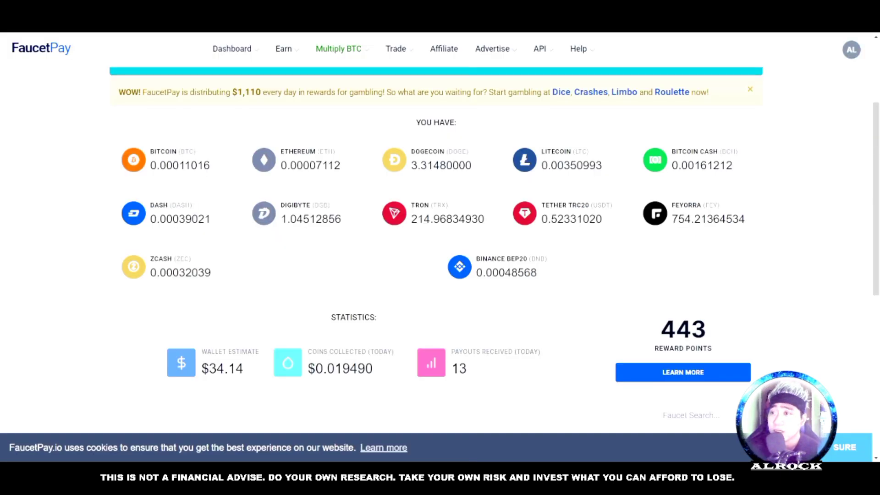
# Reload FaucetPay to see the AutoFaucet.org payment raise DOGE to 5.09404936.
pyautogui.scroll(3, 752, 140)
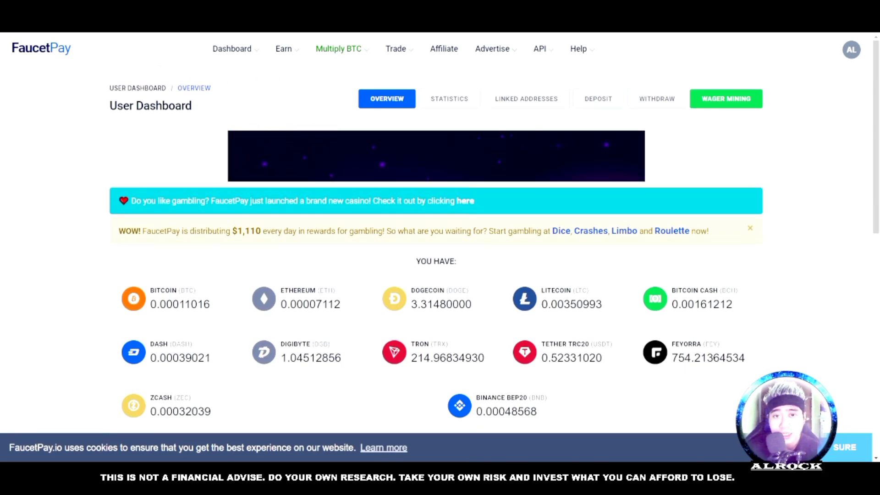
pyautogui.click(649, 193)
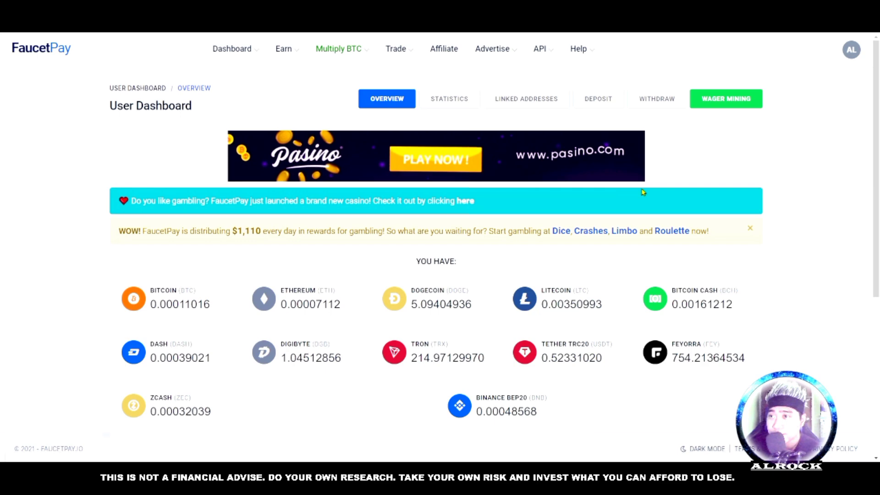
pyautogui.scroll(-2, 611, 183)
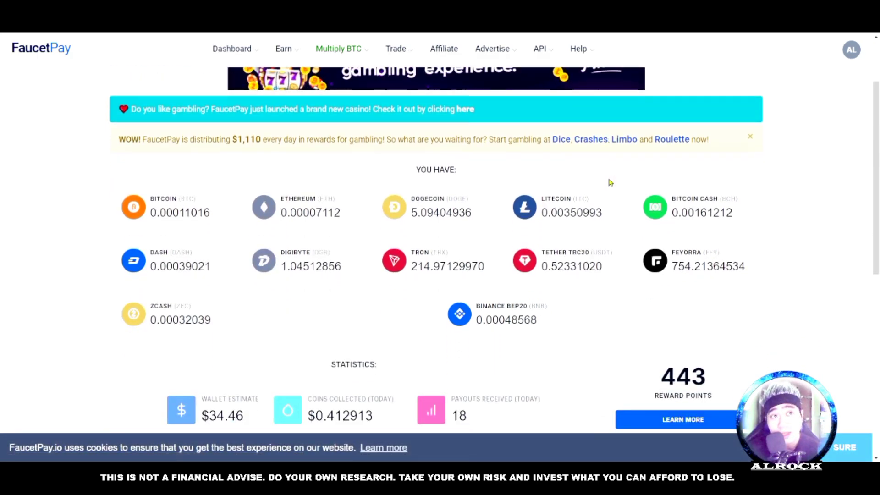
pyautogui.scroll(-5, 610, 182)
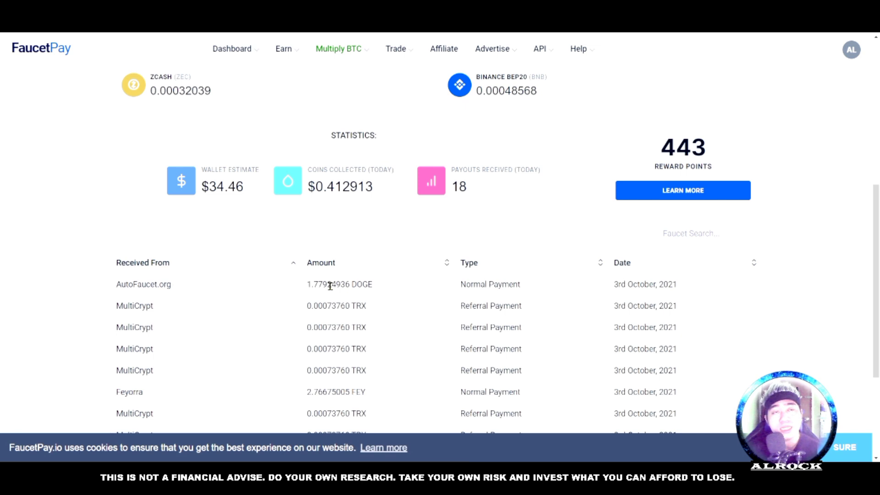
pyautogui.scroll(2, 328, 285)
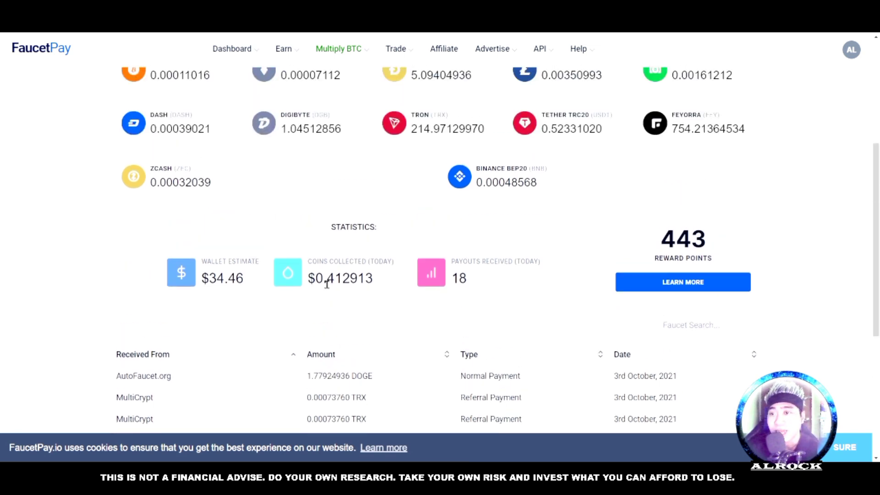
pyautogui.scroll(2, 427, 233)
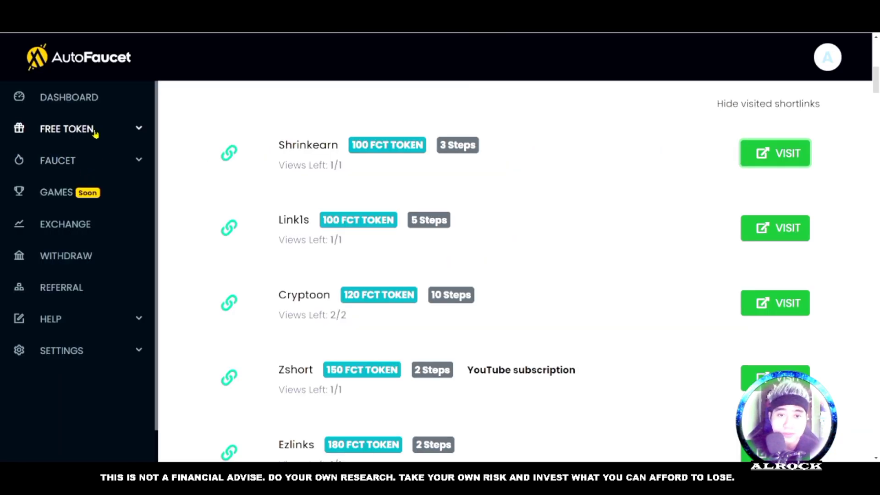
# Open Mining under FREE TOKEN and review 462 available hashes at 5263 hashes per FCT.
pyautogui.click(95, 132)
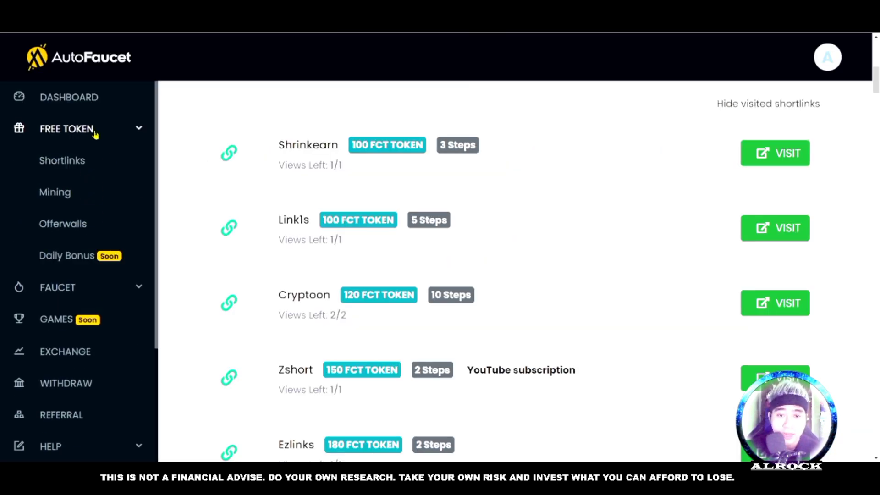
pyautogui.click(66, 193)
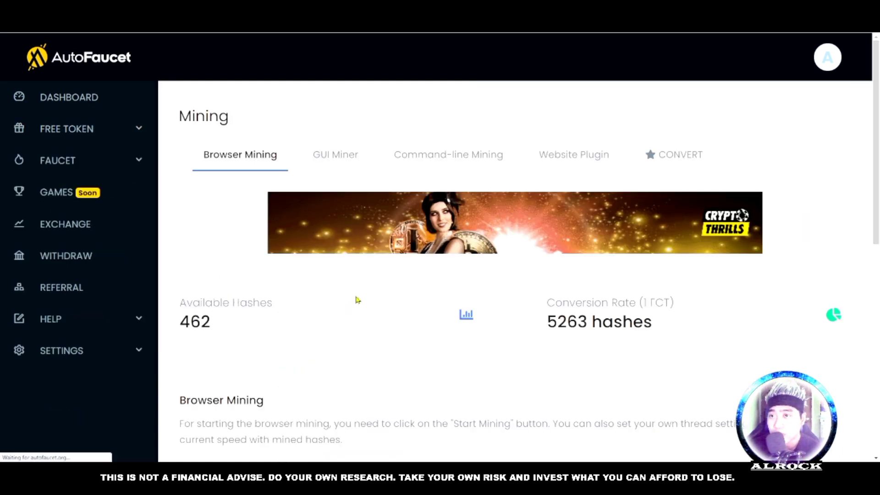
pyautogui.scroll(-5, 670, 282)
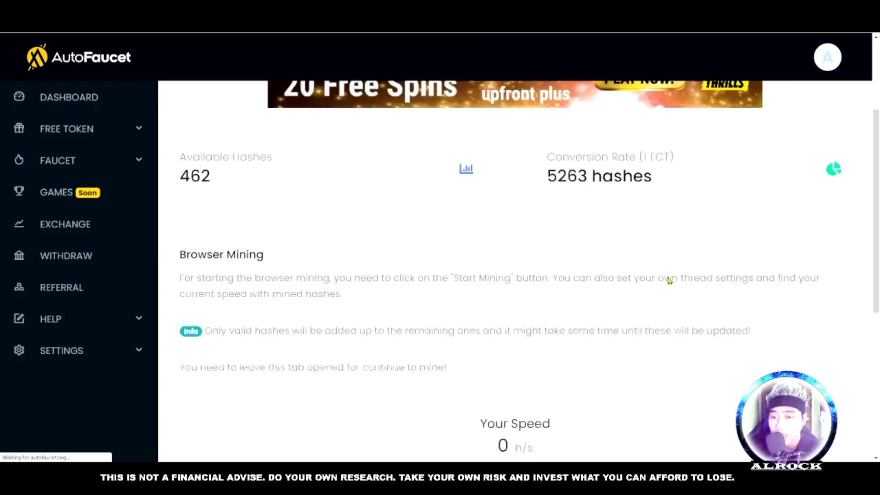
pyautogui.scroll(-2, 669, 280)
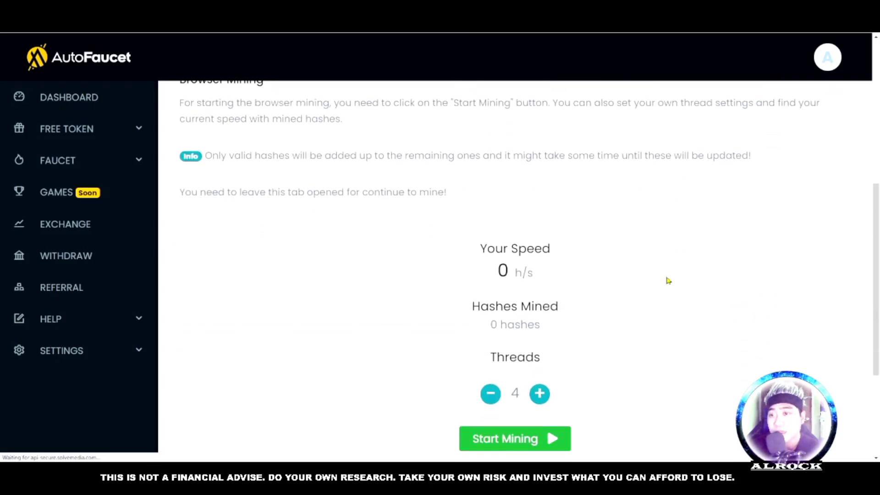
pyautogui.scroll(-1, 668, 281)
pyautogui.scroll(1, 667, 281)
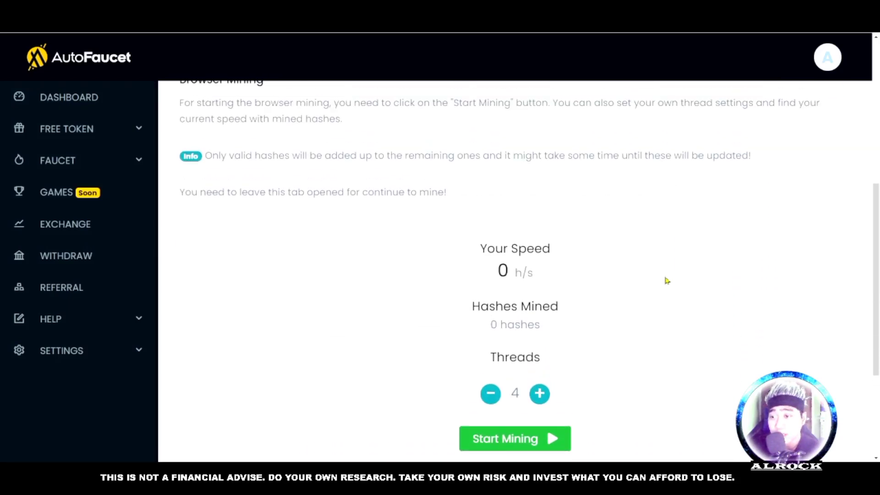
pyautogui.scroll(3, 667, 280)
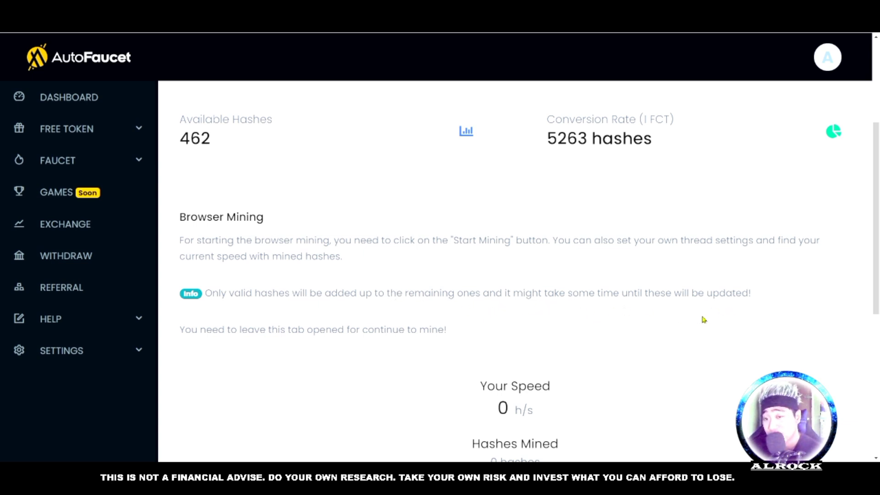
pyautogui.scroll(-2, 639, 309)
pyautogui.scroll(2, 605, 299)
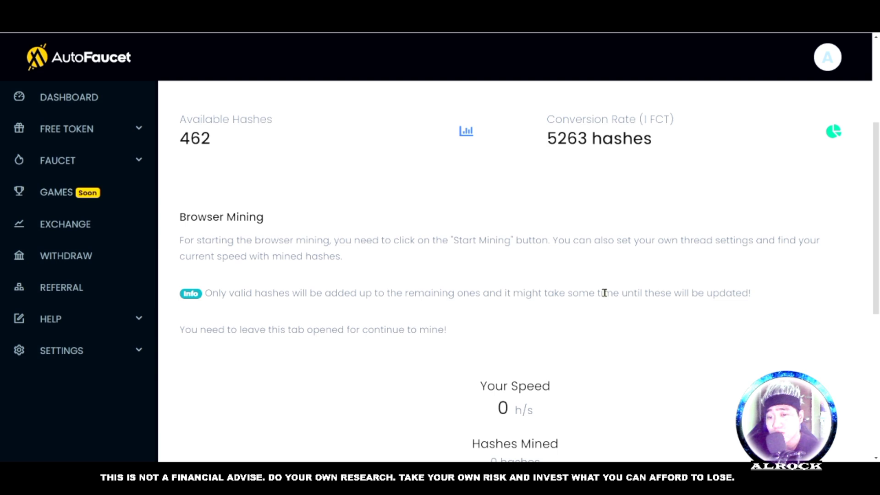
pyautogui.scroll(-1, 606, 293)
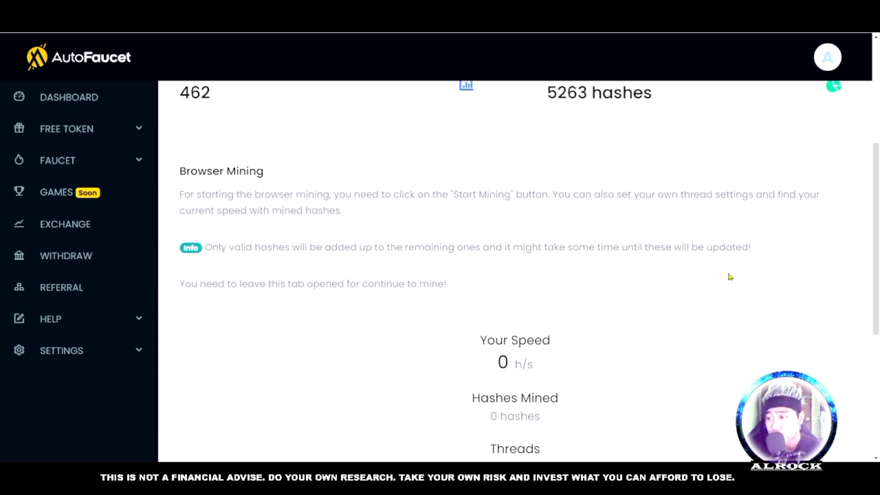
pyautogui.scroll(2, 733, 270)
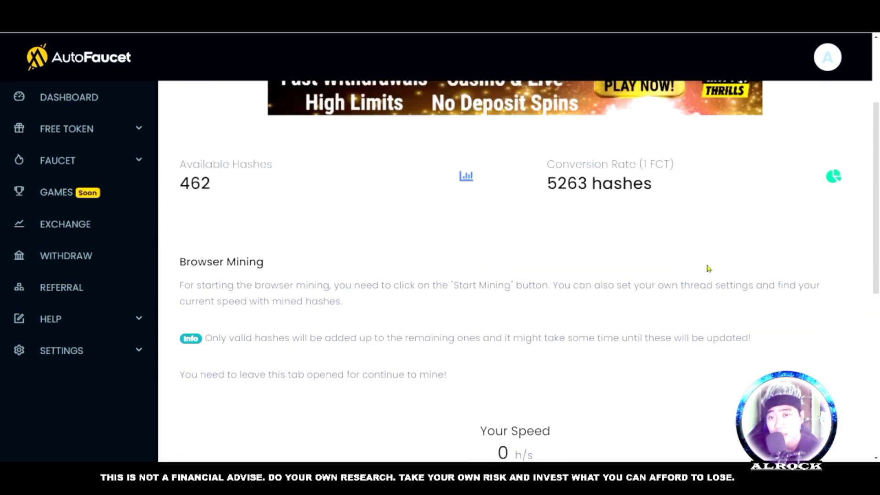
pyautogui.scroll(-1, 194, 157)
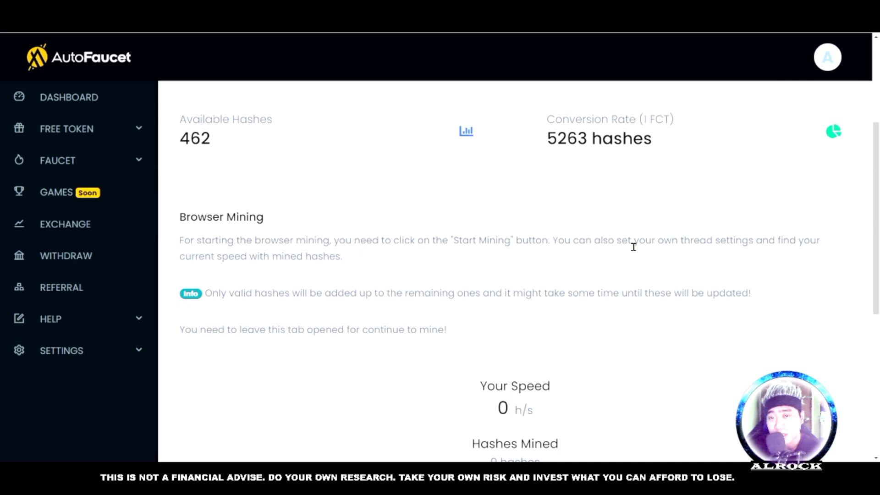
pyautogui.scroll(-4, 747, 272)
pyautogui.scroll(-2, 621, 295)
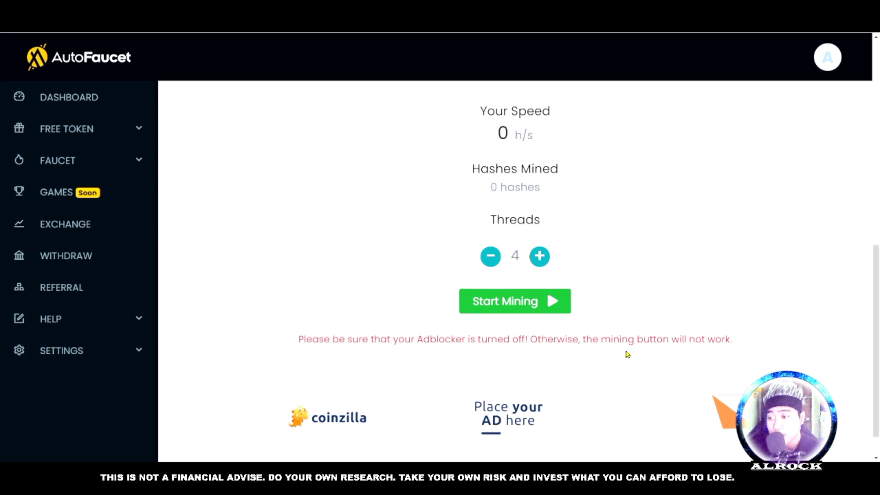
pyautogui.scroll(2, 779, 331)
pyautogui.scroll(8, 779, 332)
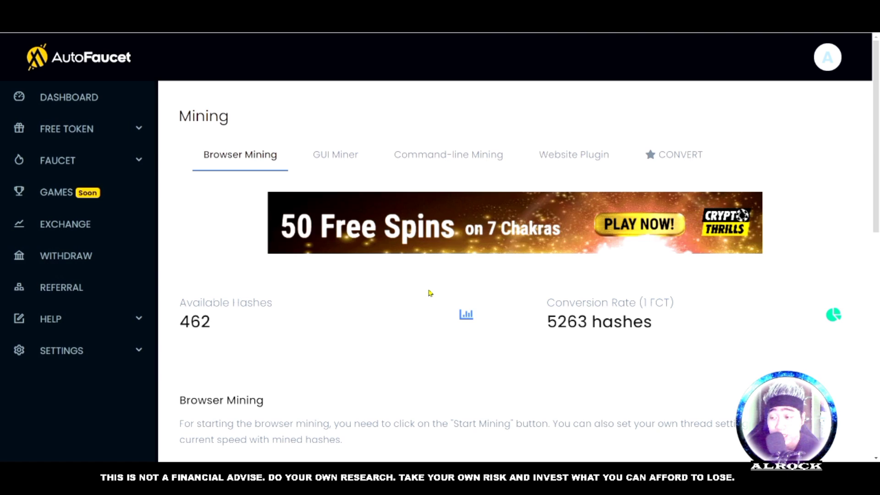
pyautogui.scroll(-2, 702, 325)
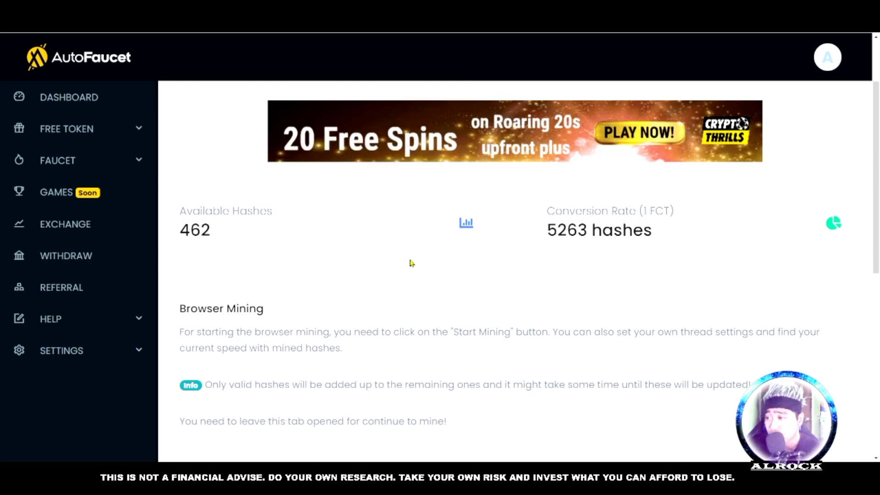
# Open the Auto Claim page from the faucet claim options.
pyautogui.click(128, 161)
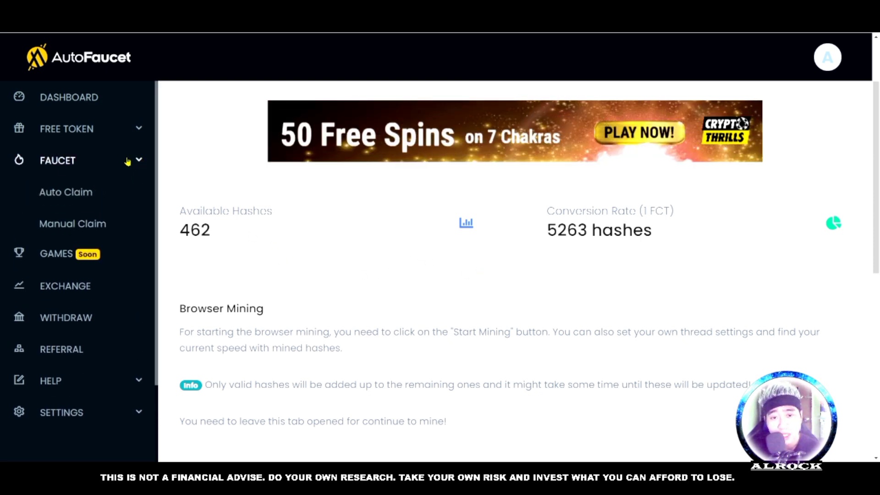
pyautogui.click(68, 193)
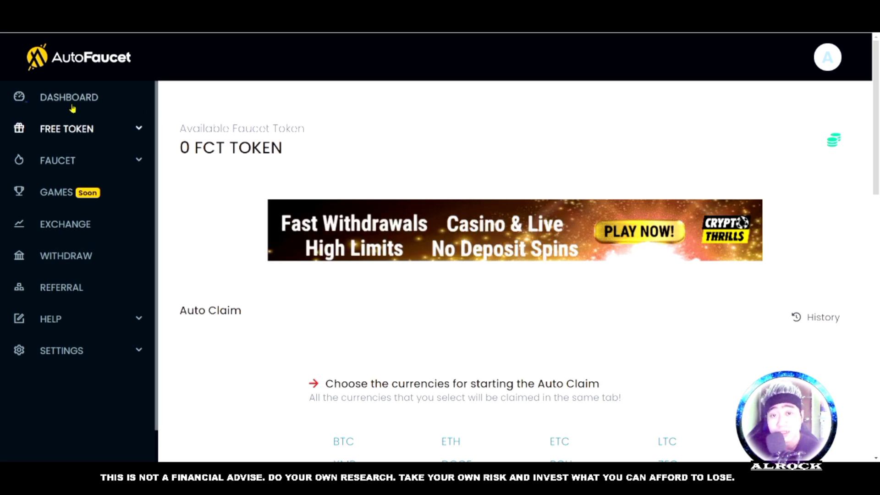
pyautogui.click(69, 129)
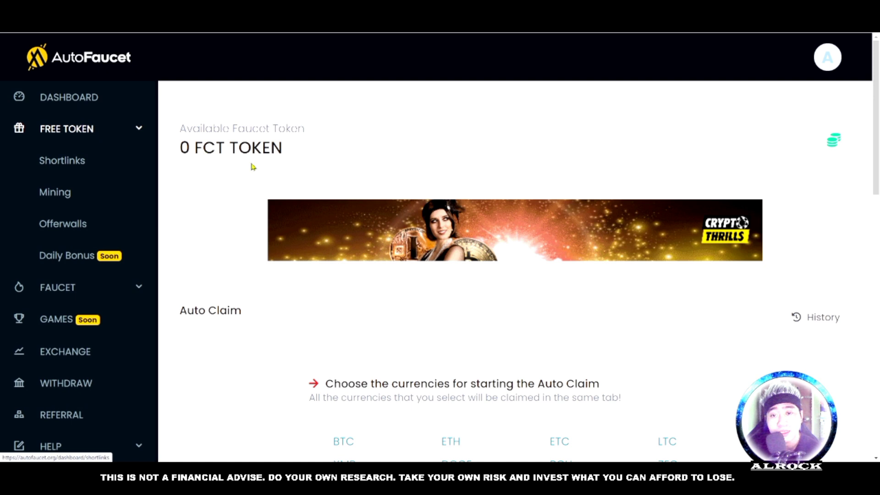
pyautogui.scroll(-2, 334, 183)
pyautogui.scroll(-2, 628, 260)
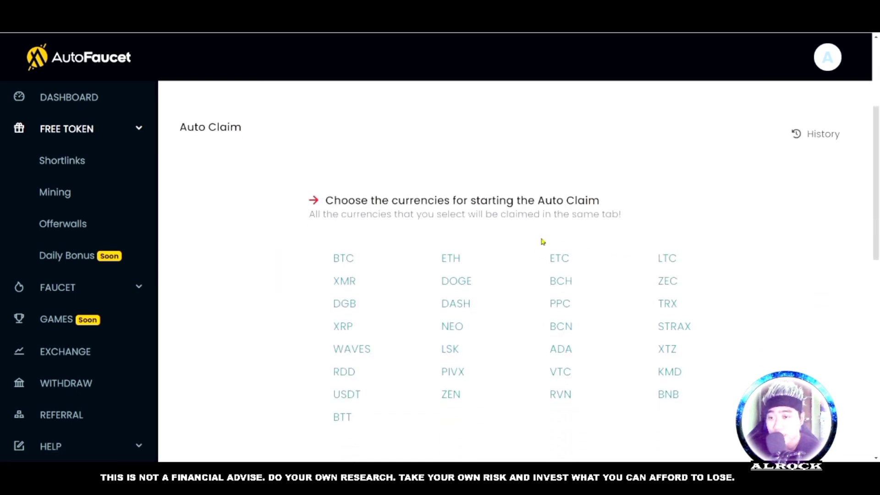
pyautogui.scroll(-1, 426, 210)
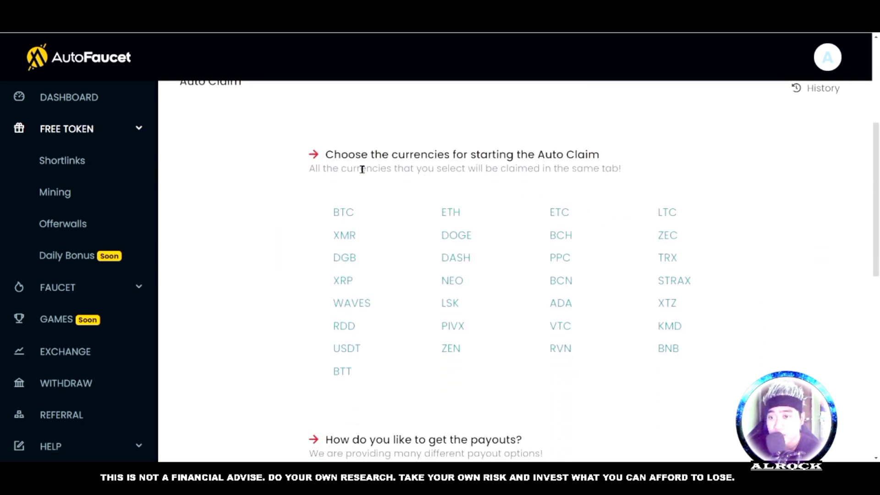
# Add DOGE to the auto-claim currencies with payouts sent to FaucetPay.
pyautogui.click(426, 235)
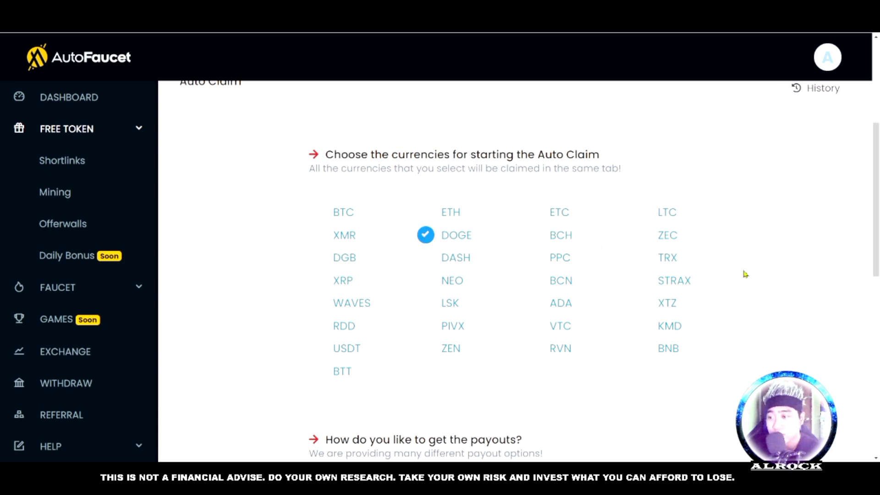
pyautogui.scroll(-4, 743, 274)
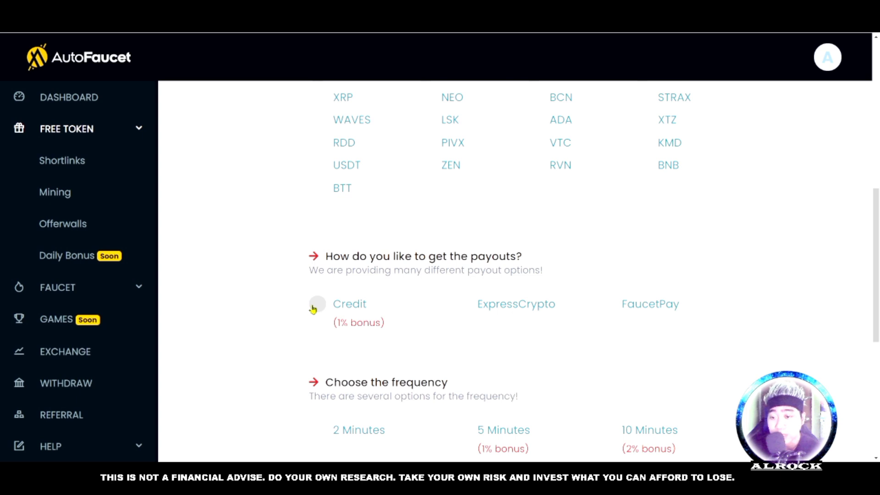
pyautogui.click(610, 305)
pyautogui.scroll(-3, 709, 308)
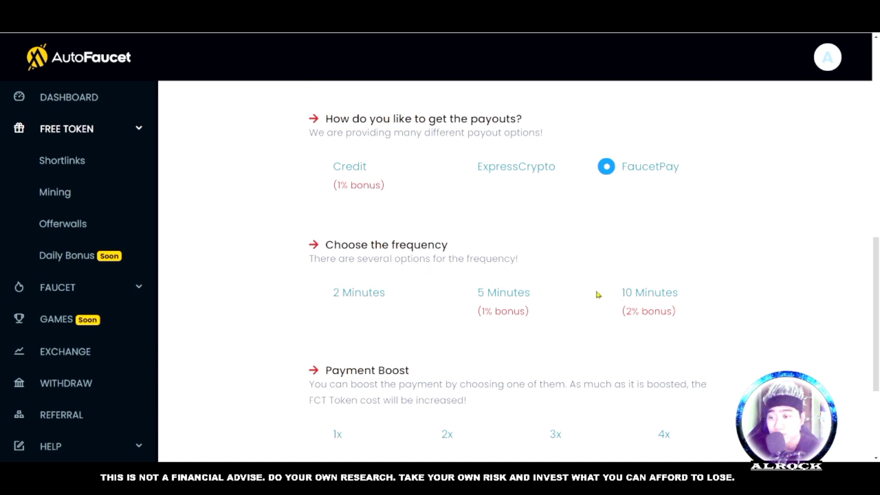
# Set the claim frequency to 10 minutes and the payment boost to 4x.
pyautogui.click(615, 296)
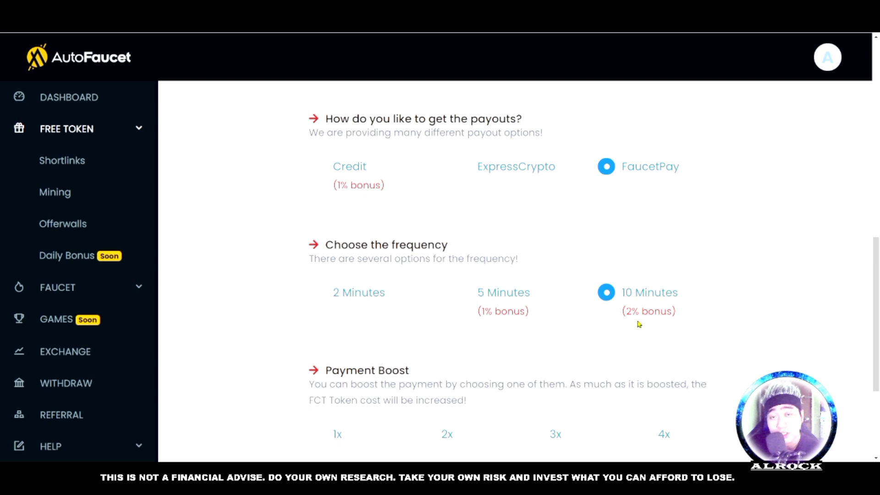
pyautogui.scroll(-3, 679, 320)
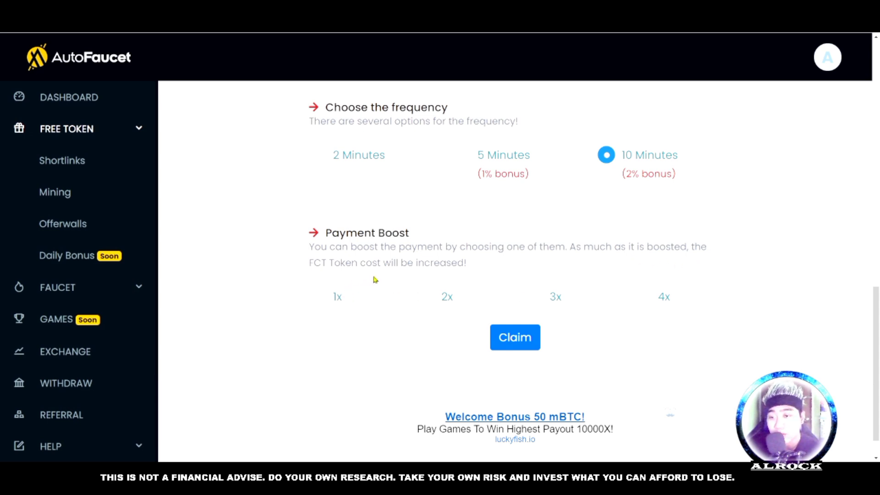
pyautogui.scroll(1, 764, 278)
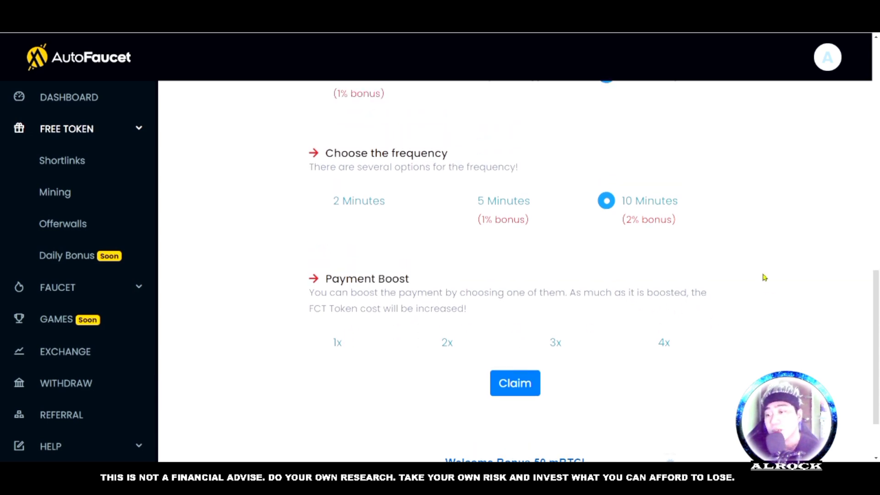
pyautogui.click(642, 342)
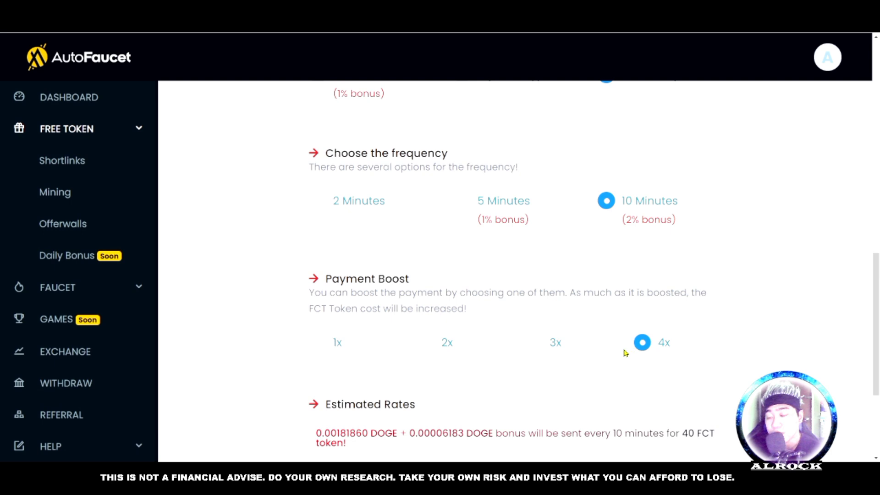
pyautogui.scroll(-1, 570, 290)
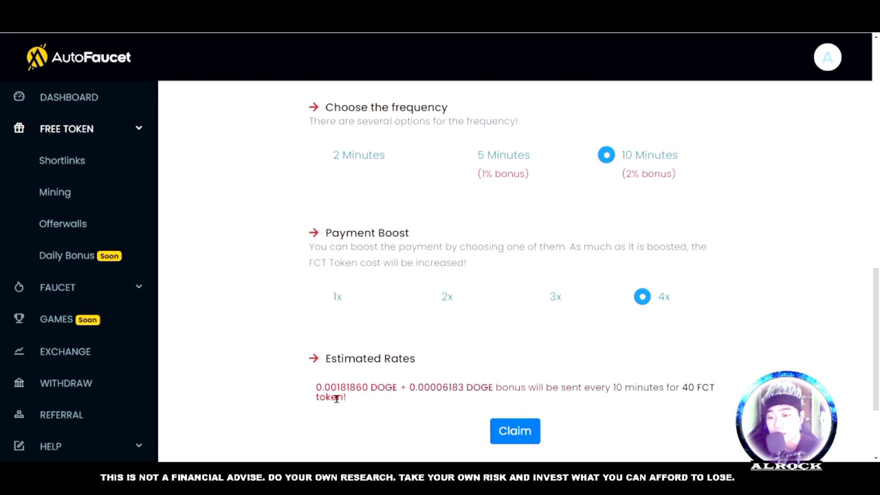
pyautogui.scroll(-2, 404, 335)
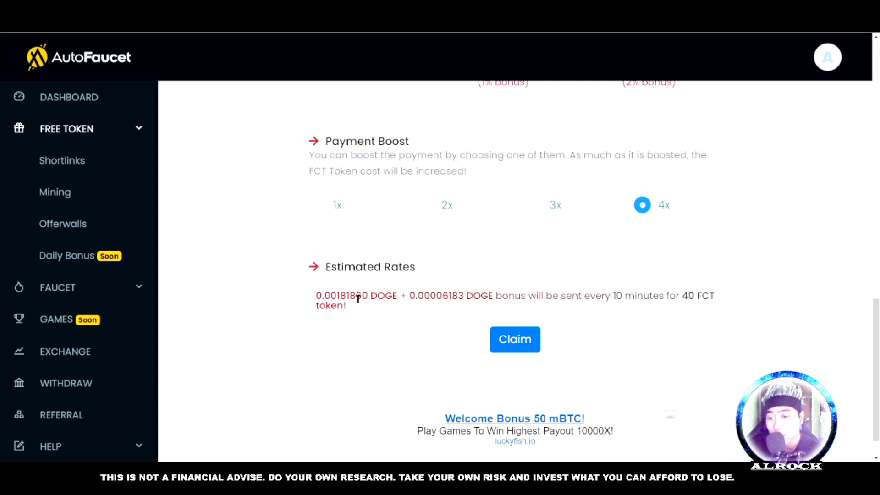
# Highlight the estimated 0.00181860 DOGE plus 0.00006183 DOGE bonus per 10 minutes.
pyautogui.moveTo(315, 295); pyautogui.dragTo(492, 294)
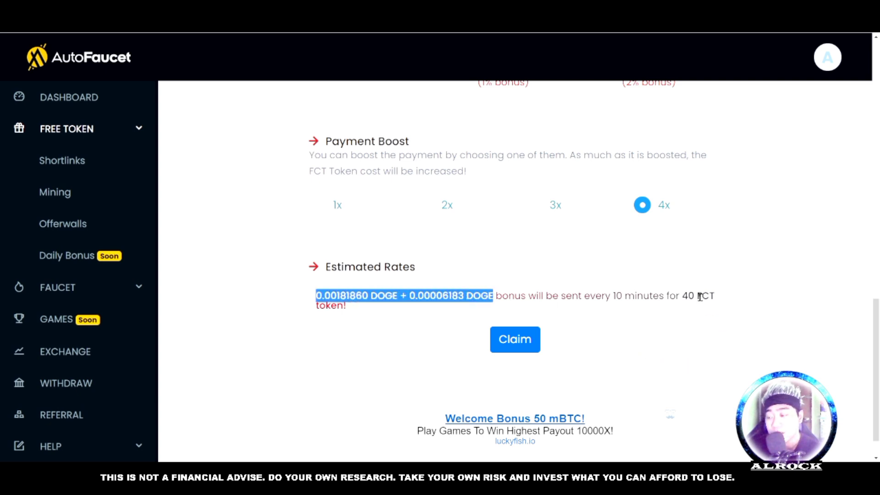
pyautogui.scroll(6, 674, 348)
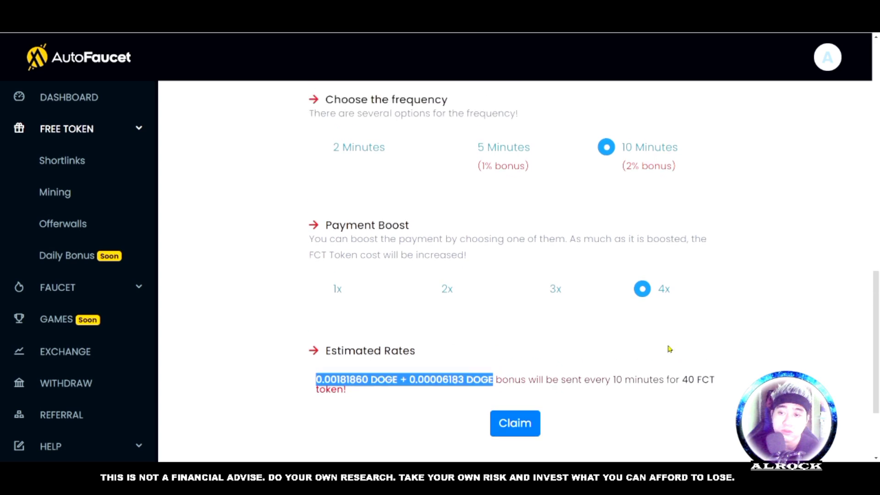
pyautogui.scroll(9, 821, 297)
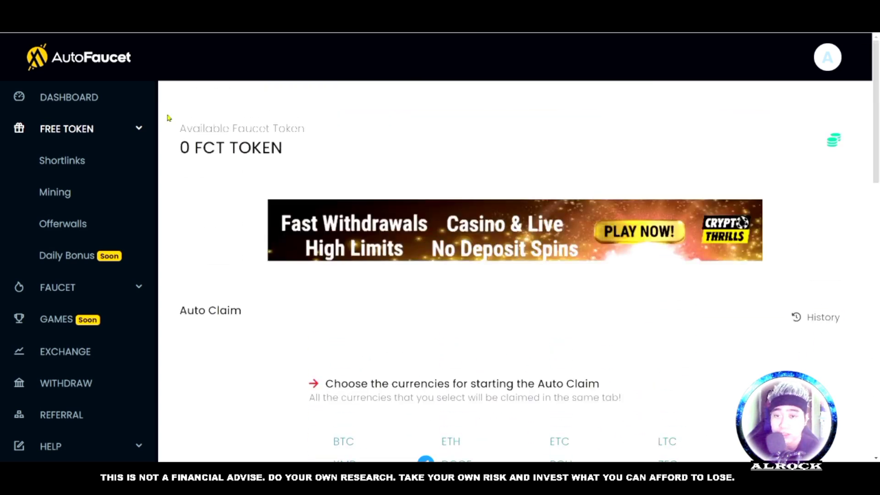
pyautogui.scroll(-12, 800, 312)
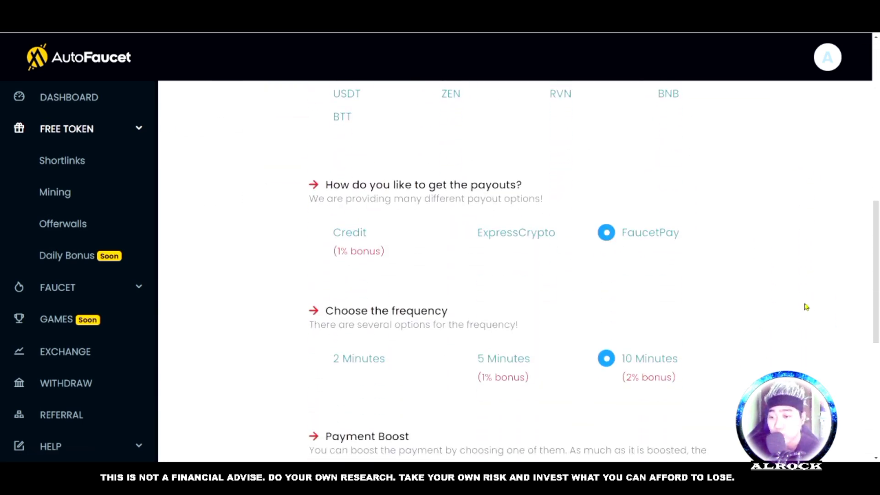
pyautogui.scroll(-2, 802, 307)
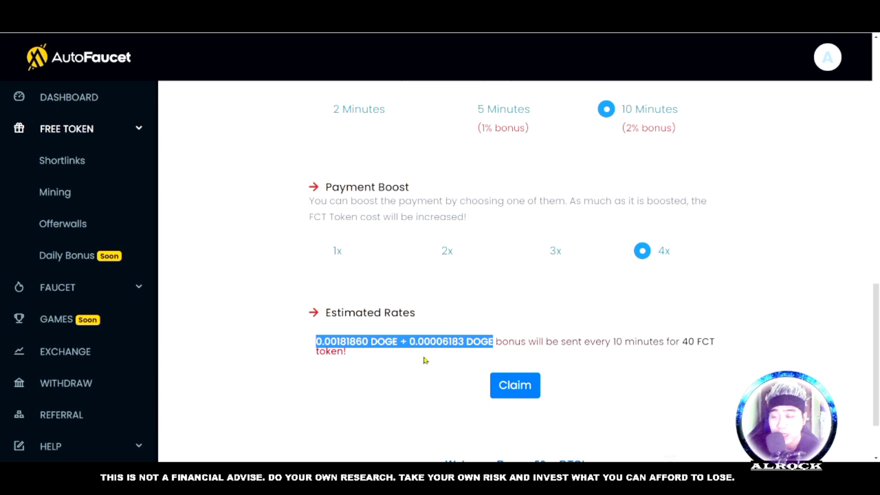
pyautogui.moveTo(876, 305); pyautogui.dragTo(876, 303)
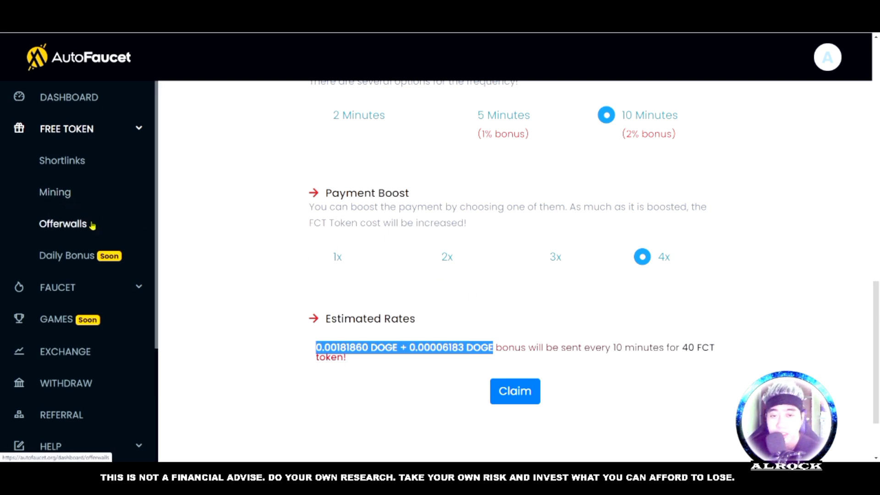
# Expand the FAUCET and FREE TOKEN sections in the sidebar to see their options.
pyautogui.click(122, 288)
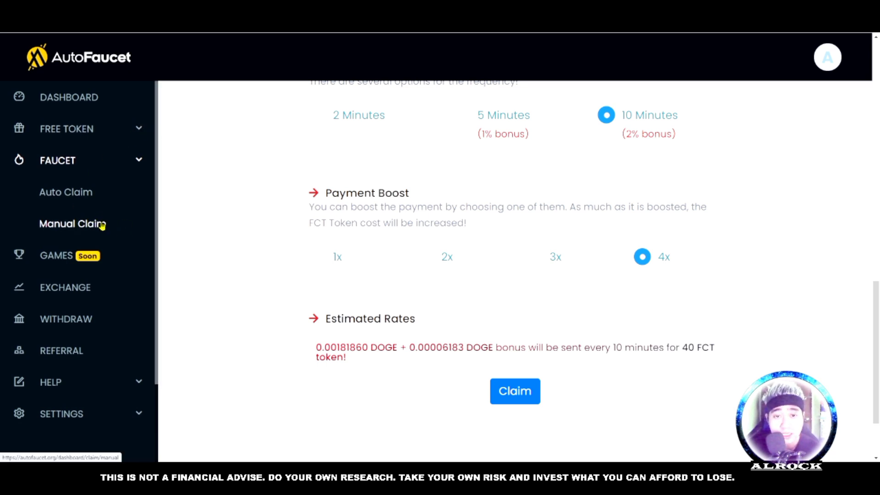
pyautogui.click(137, 128)
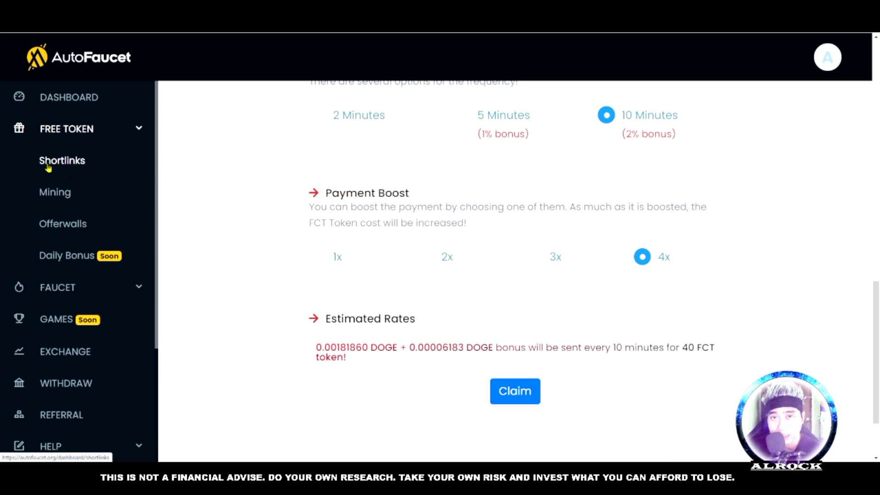
pyautogui.scroll(-2, 131, 245)
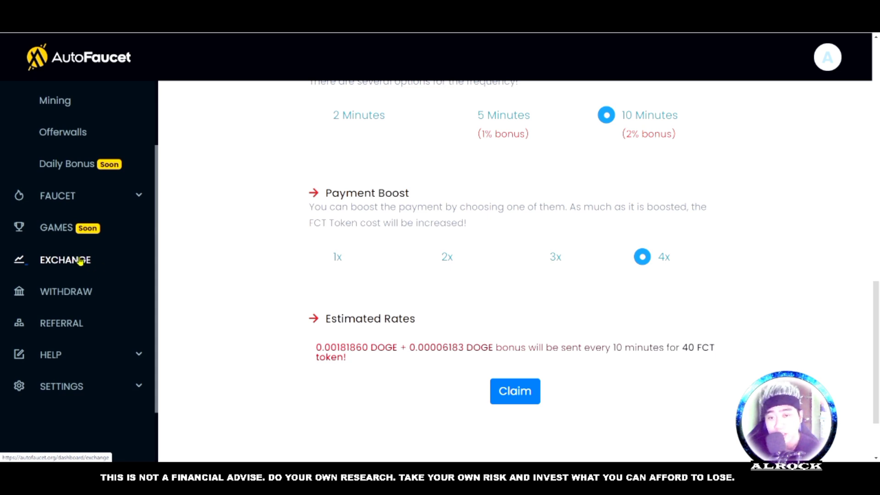
pyautogui.scroll(5, 73, 259)
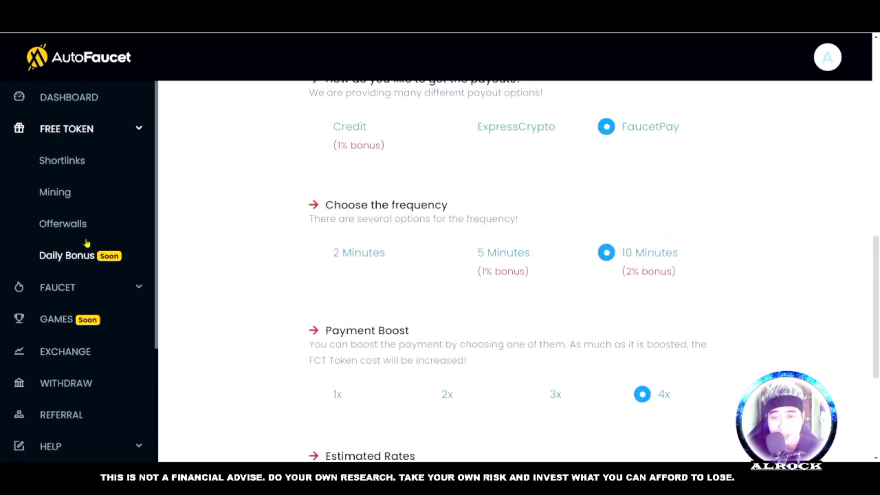
# Review the dashboard coin balances (0.00000000 DOGE, 0.00000395 BTC), then go to Exchange.
pyautogui.click(76, 98)
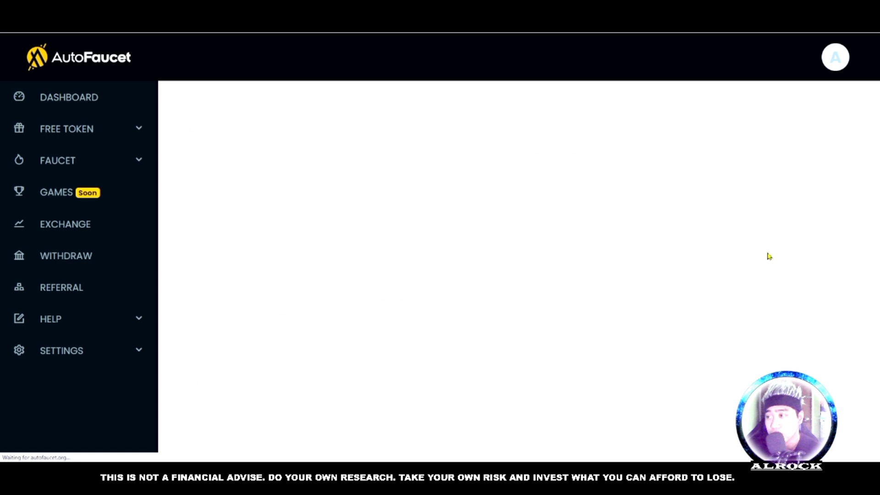
pyautogui.moveTo(873, 143); pyautogui.dragTo(867, 239)
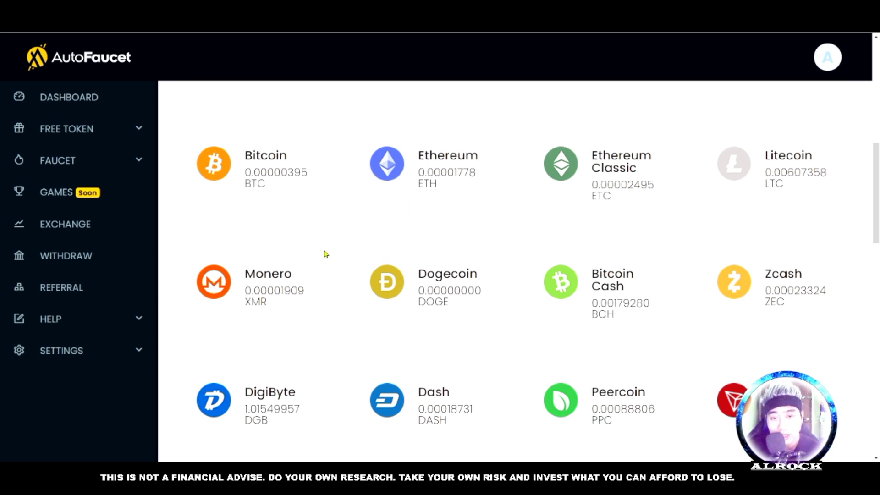
pyautogui.click(73, 225)
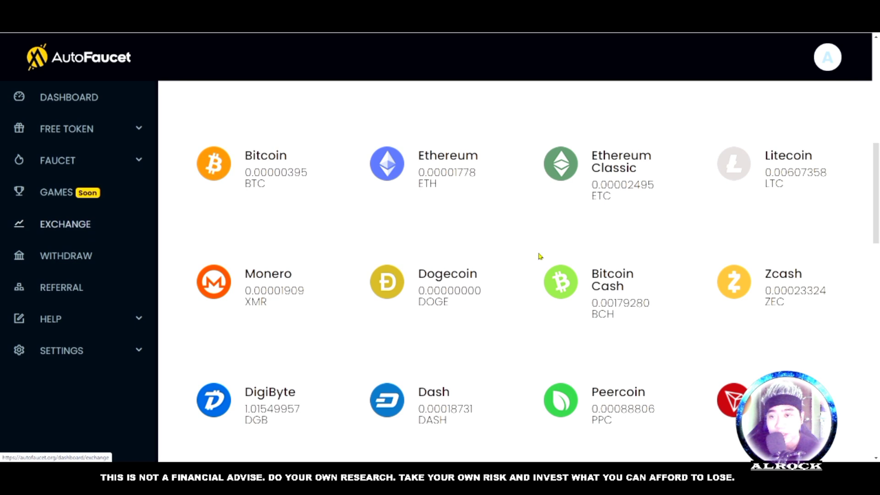
# Set up an exchange of the full Ethereum balance (MAX) into Litecoin (LTC).
pyautogui.scroll(-3, 318, 307)
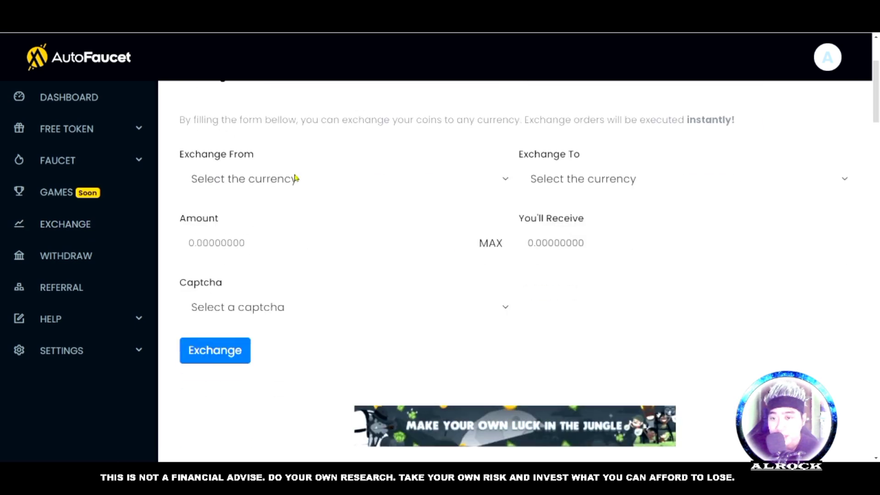
pyautogui.click(299, 181)
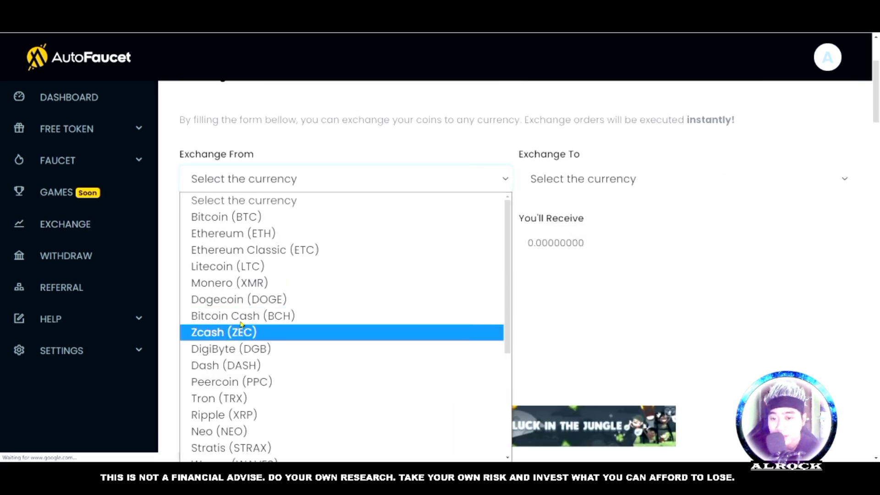
pyautogui.click(244, 234)
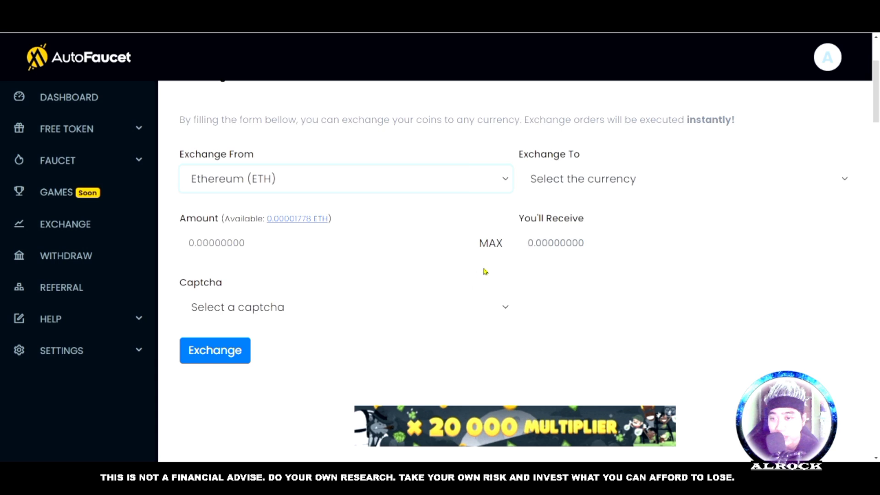
pyautogui.click(500, 246)
pyautogui.click(644, 176)
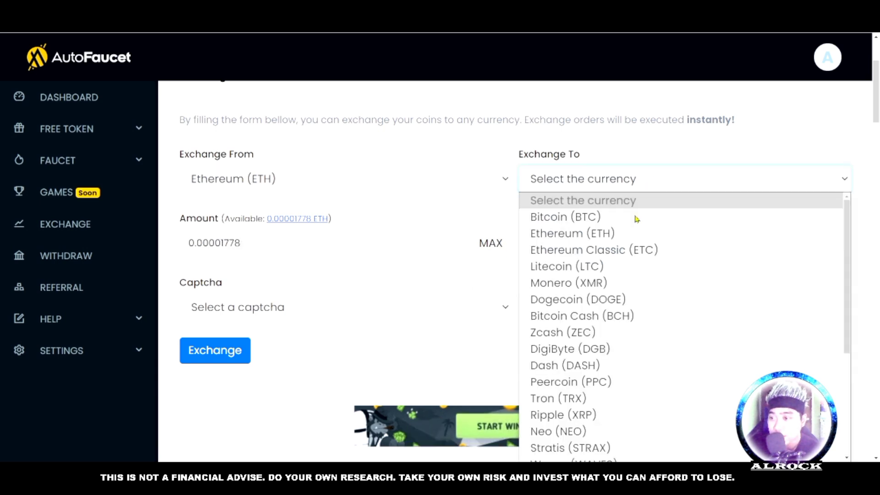
pyautogui.click(615, 266)
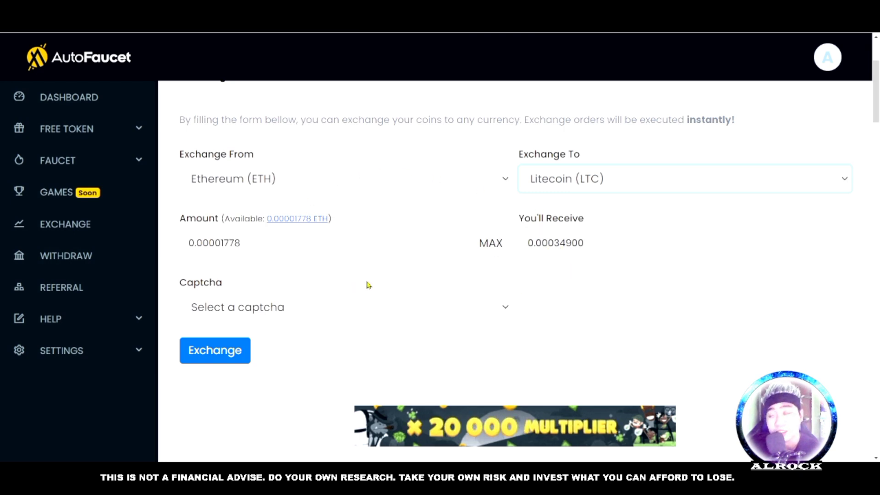
# Pass the reCaptcha check and switch the received currency to BinanceCoin (BNB).
pyautogui.click(275, 308)
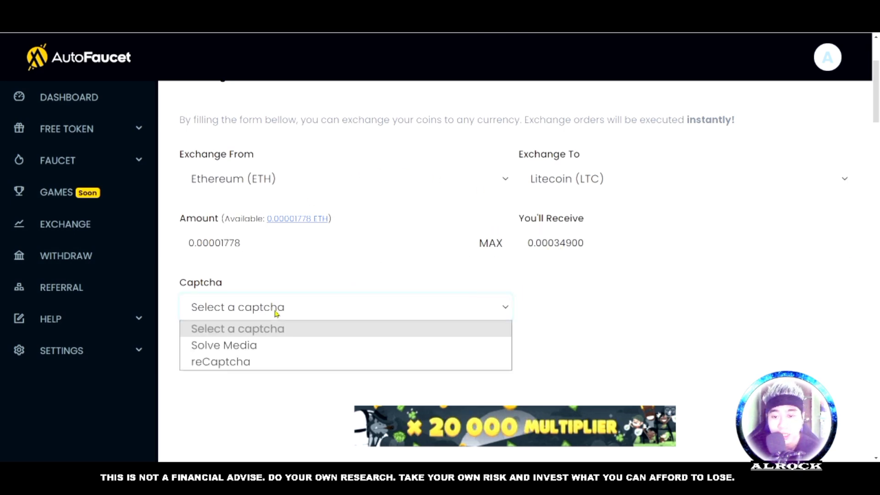
pyautogui.click(231, 362)
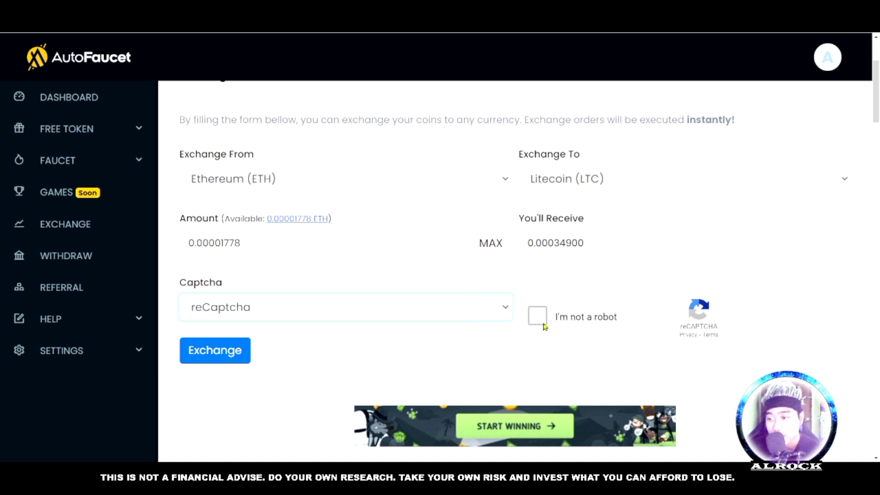
pyautogui.click(216, 342)
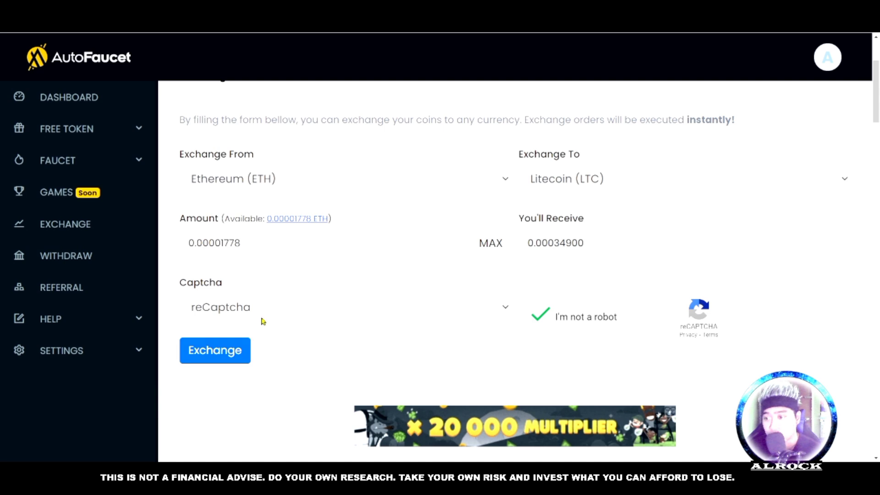
pyautogui.click(564, 181)
pyautogui.scroll(-4, 617, 393)
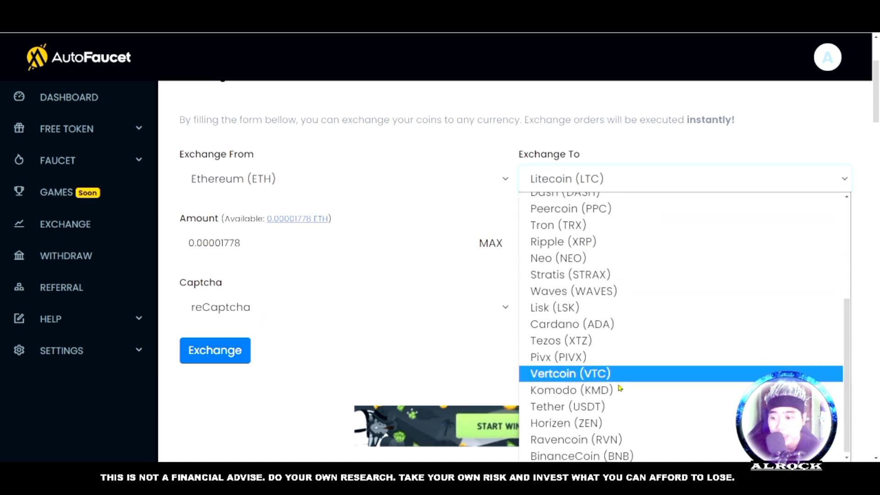
pyautogui.click(578, 453)
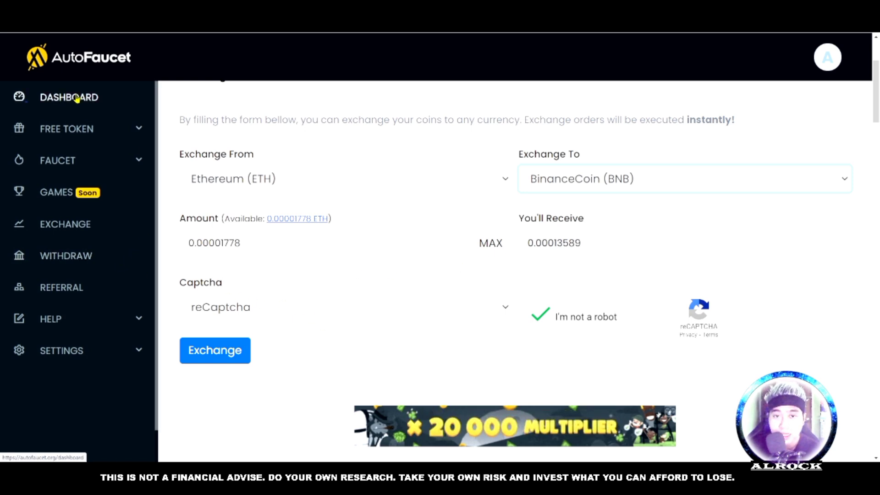
# Return to the dashboard and review balances, including 0.00001778 ETH and 0.00179280 BCH.
pyautogui.click(139, 110)
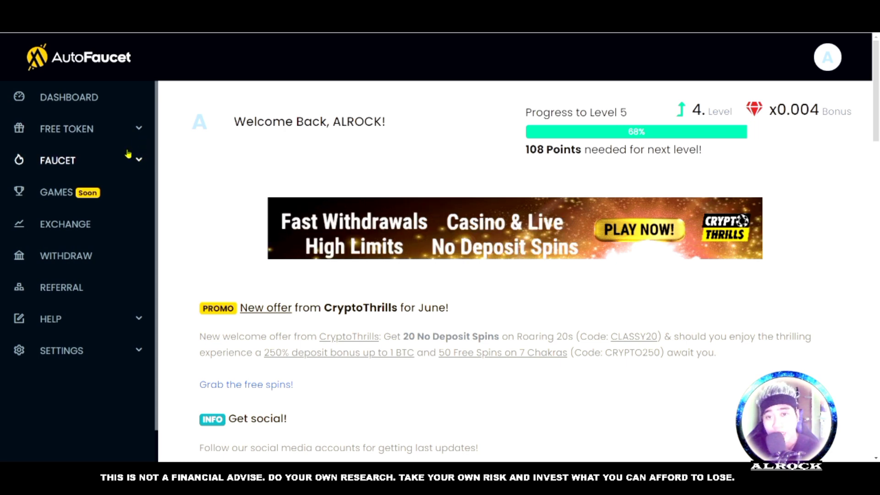
pyautogui.click(102, 98)
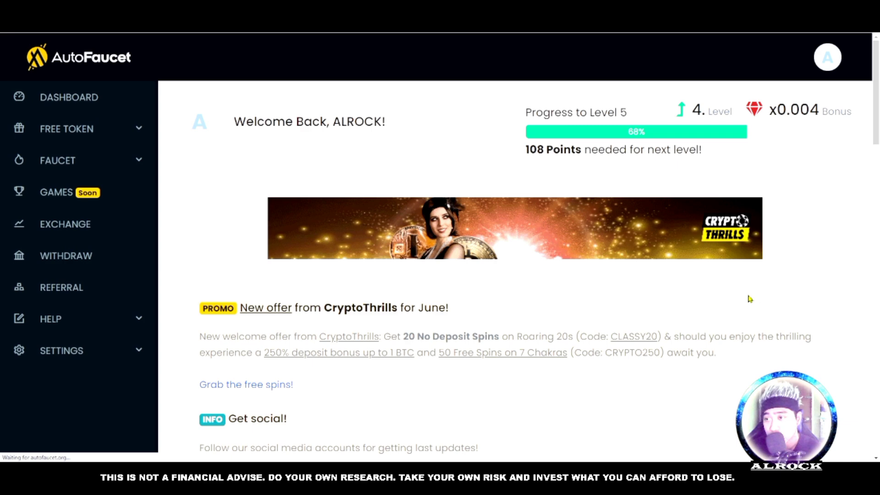
pyautogui.scroll(-7, 747, 298)
pyautogui.scroll(-4, 750, 298)
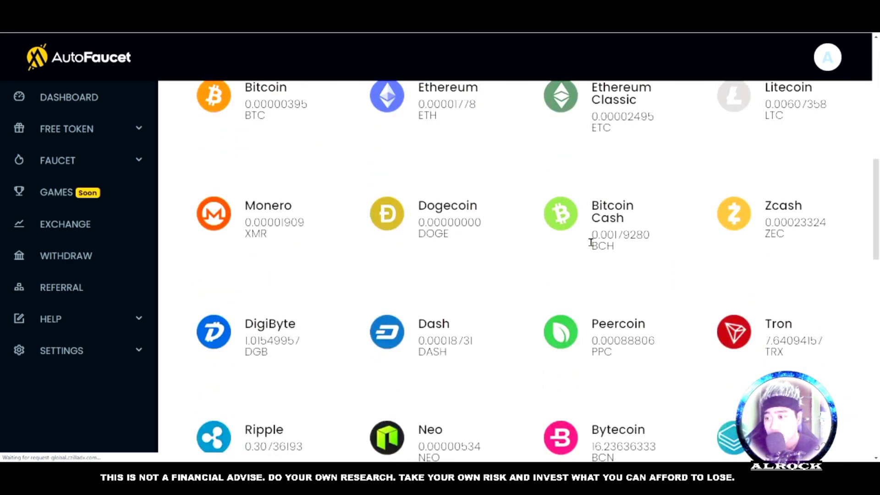
pyautogui.scroll(2, 638, 290)
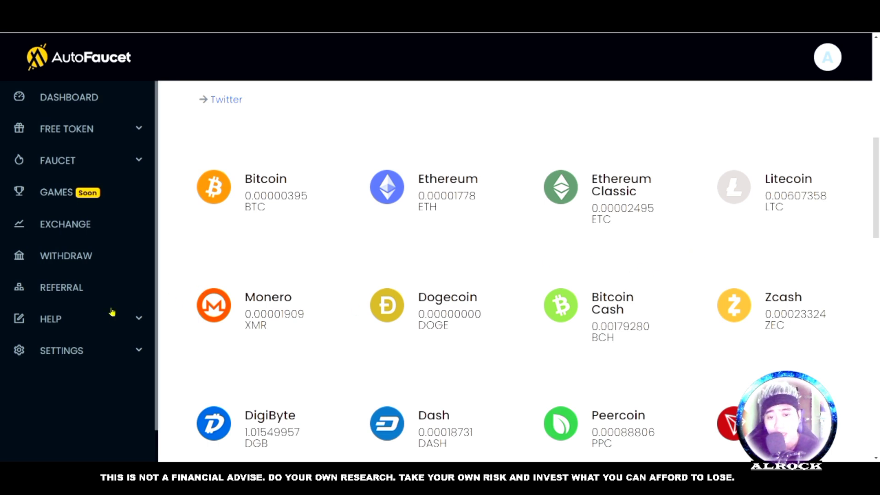
# Open Referrals and look over the 444 referrals, 20% rate and referral link.
pyautogui.click(59, 287)
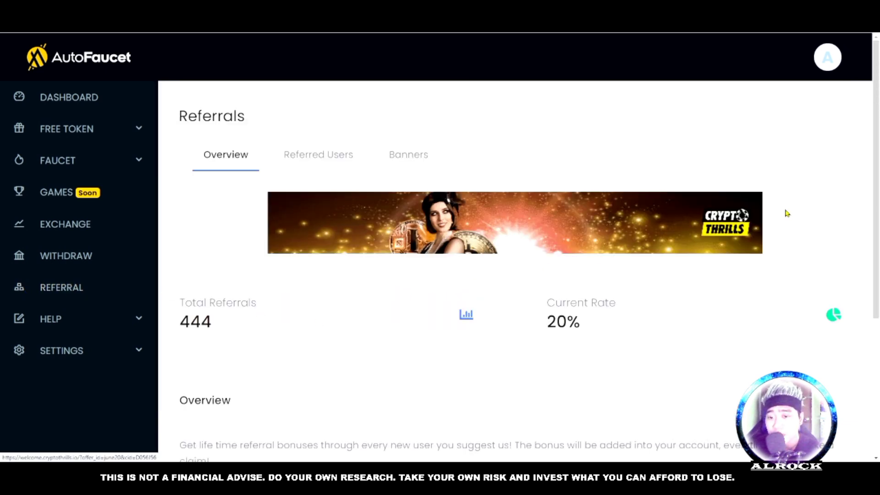
pyautogui.scroll(-3, 415, 220)
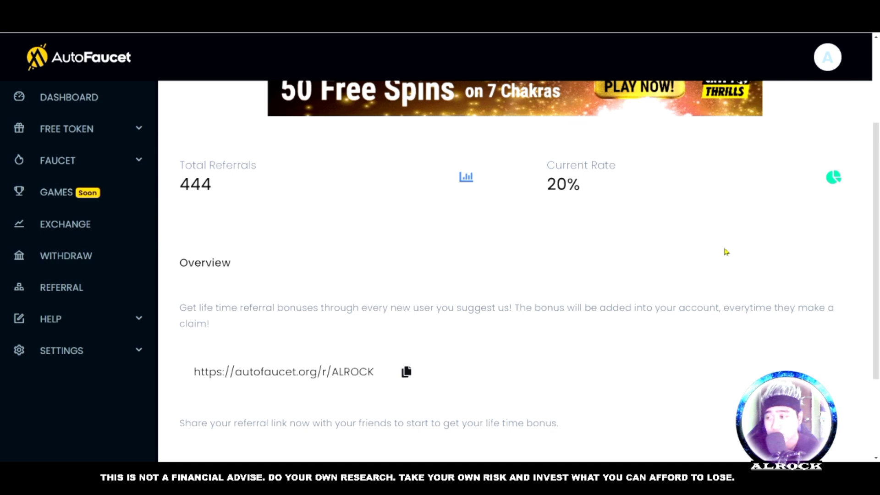
pyautogui.scroll(-3, 306, 282)
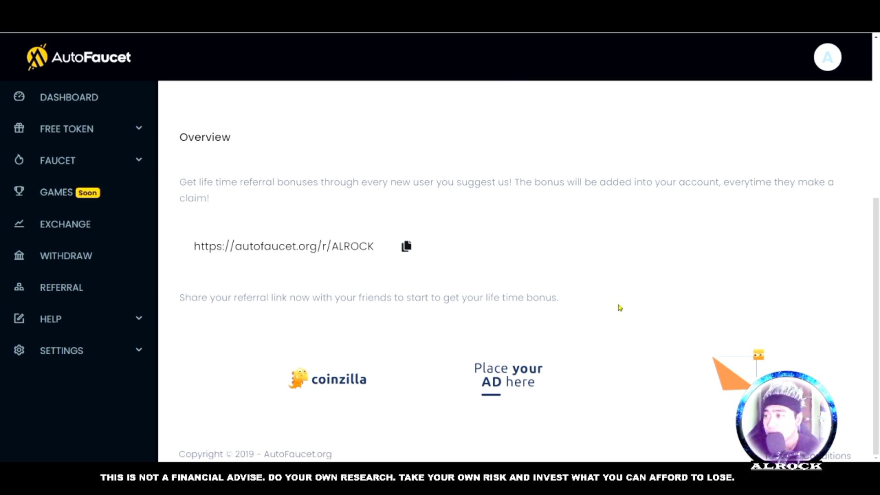
pyautogui.scroll(5, 614, 302)
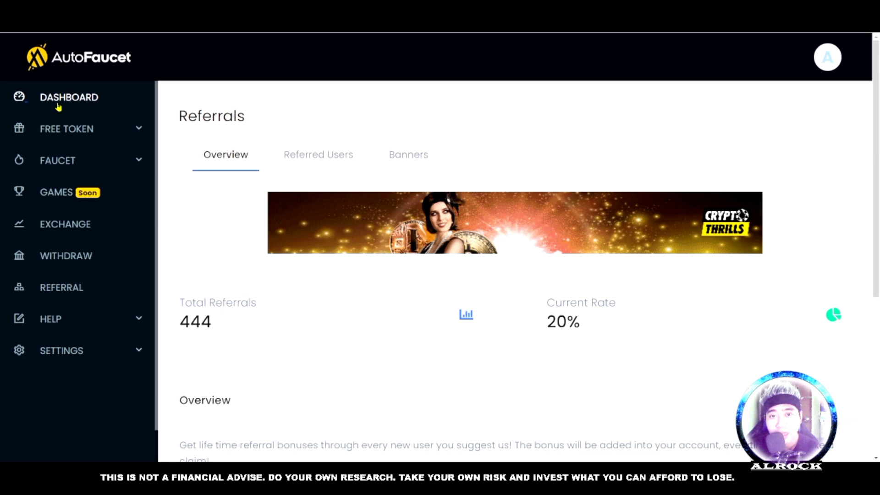